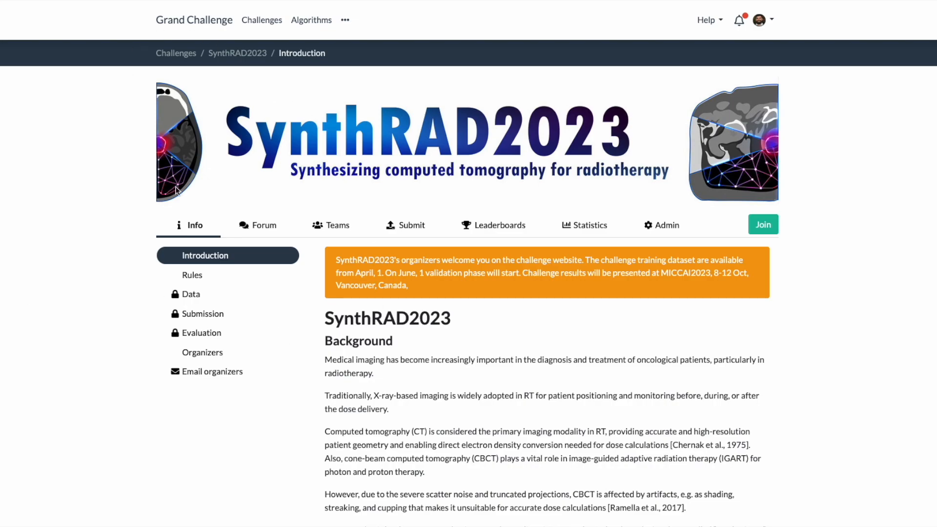
Open the challenge's submission area and switch between the Test Task 1 - MRI and Preliminary test Task1 - MRI phases.
{"action": "left_click", "coordinate": [411, 228]}
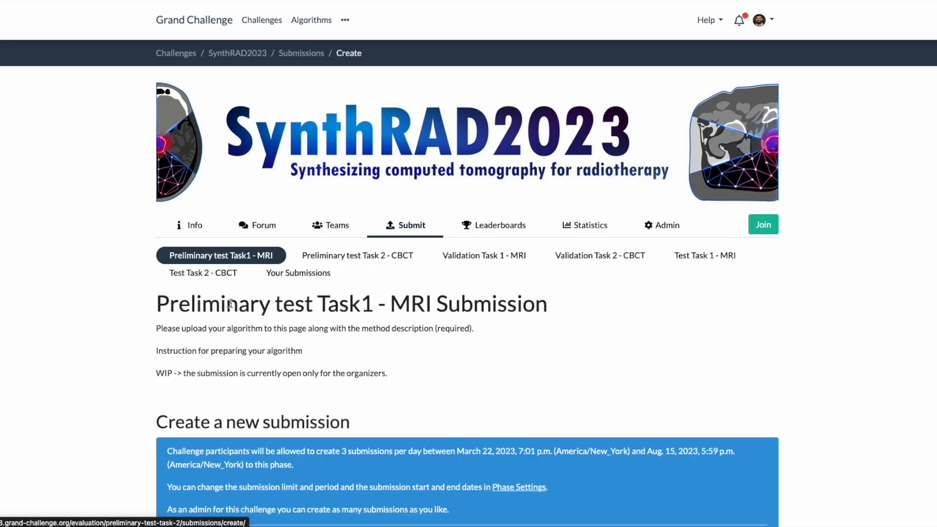
{"action": "scroll", "coordinate": [247, 271], "scroll_direction": "down", "scroll_amount": 2}
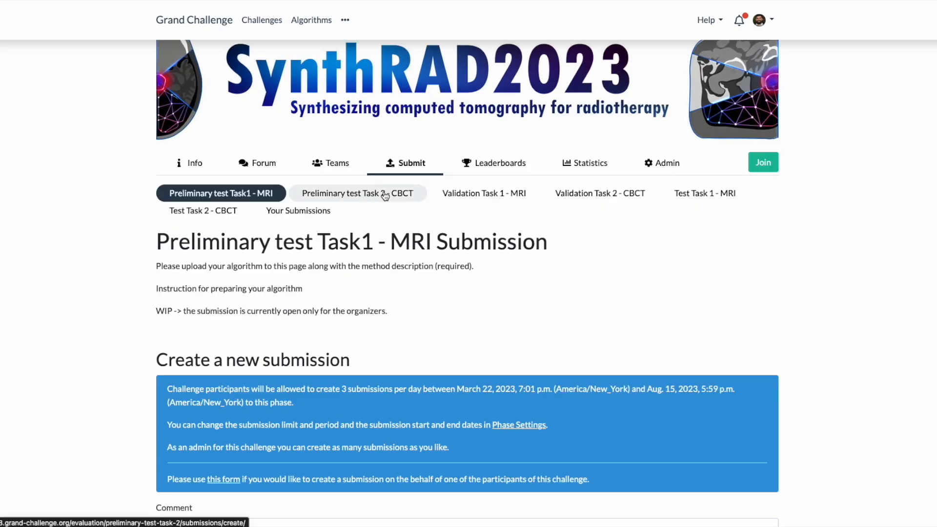
{"action": "left_click", "coordinate": [706, 195]}
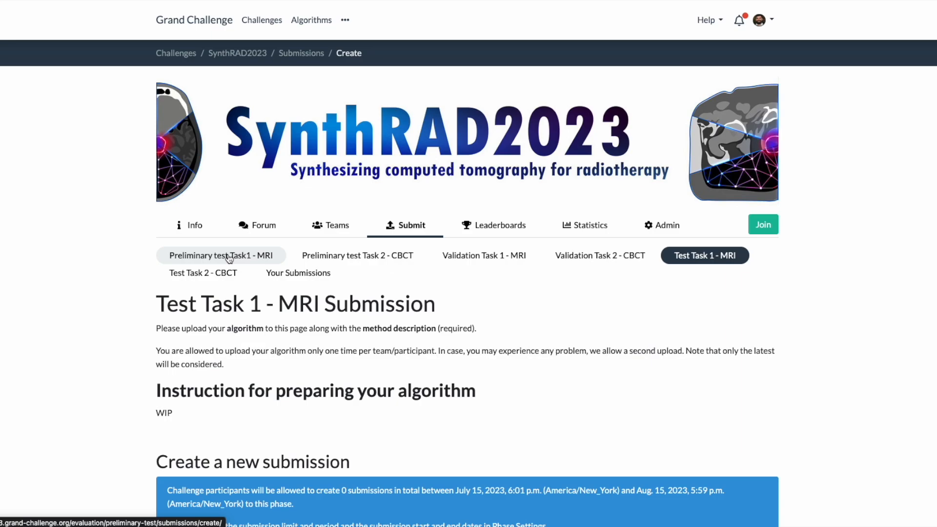
{"action": "left_click", "coordinate": [258, 260]}
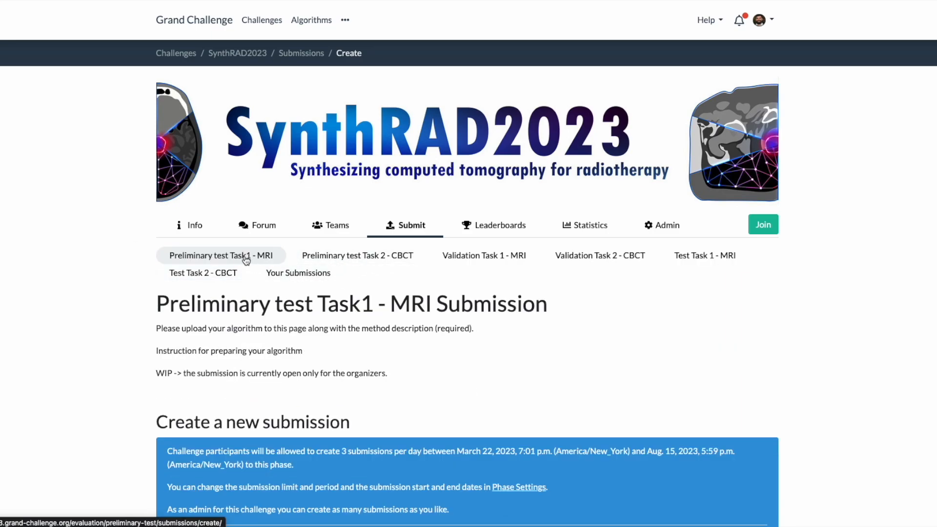
Scroll to the Preliminary test Task1 - MRI submission form and follow its link to create a new algorithm.
{"action": "scroll", "coordinate": [344, 305], "scroll_direction": "down", "scroll_amount": 4}
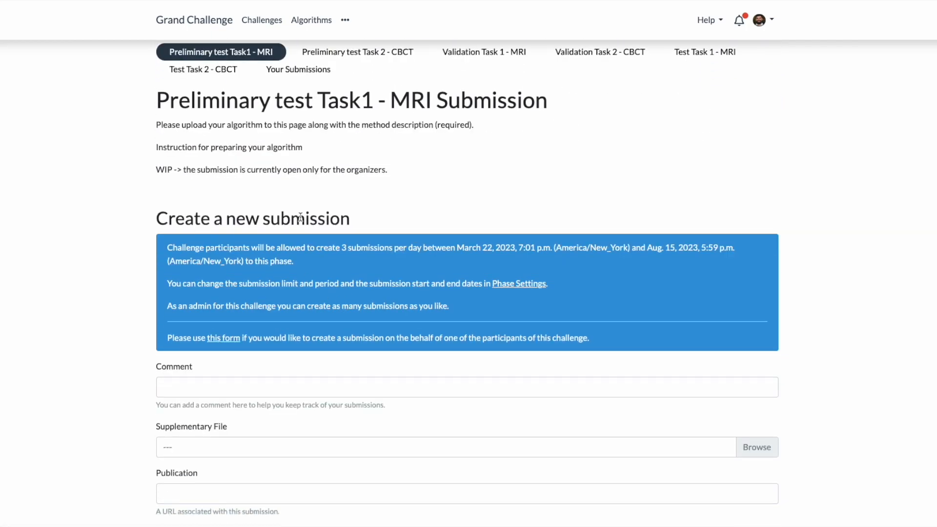
{"action": "scroll", "coordinate": [354, 262], "scroll_direction": "down", "scroll_amount": 1}
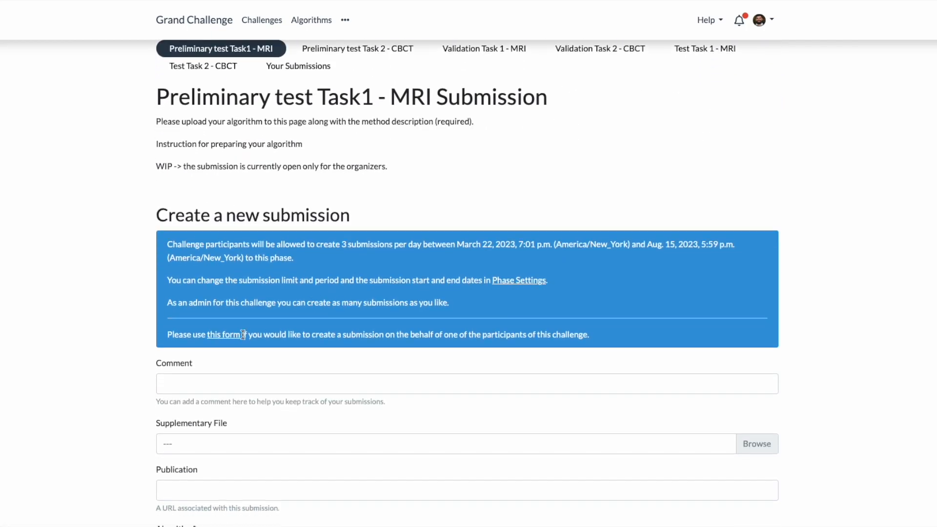
{"action": "scroll", "coordinate": [243, 335], "scroll_direction": "down", "scroll_amount": 3}
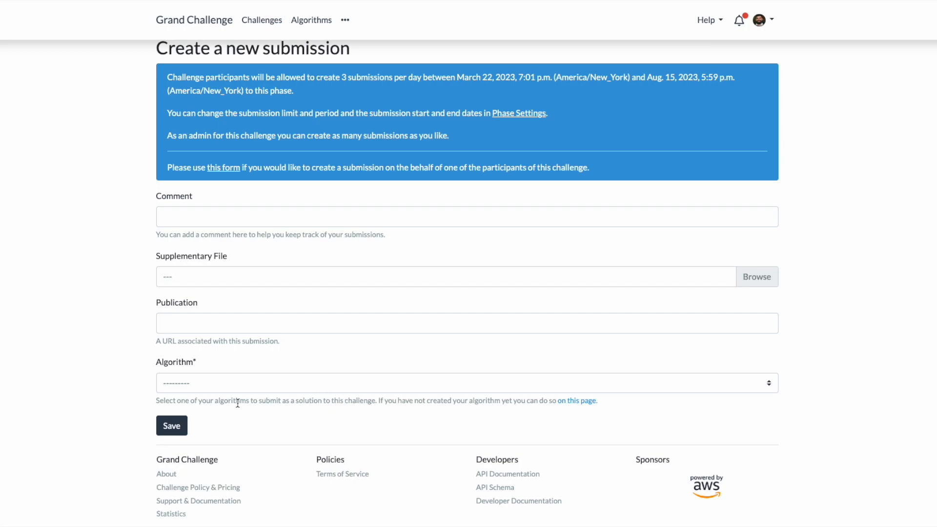
{"action": "left_click_drag", "start_coordinate": [240, 400], "coordinate": [602, 404]}
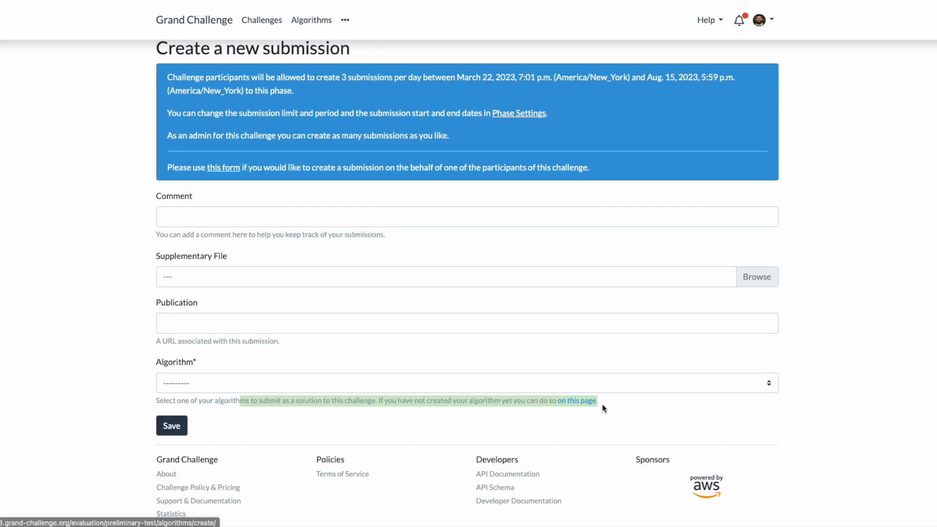
{"action": "left_click", "coordinate": [602, 405]}
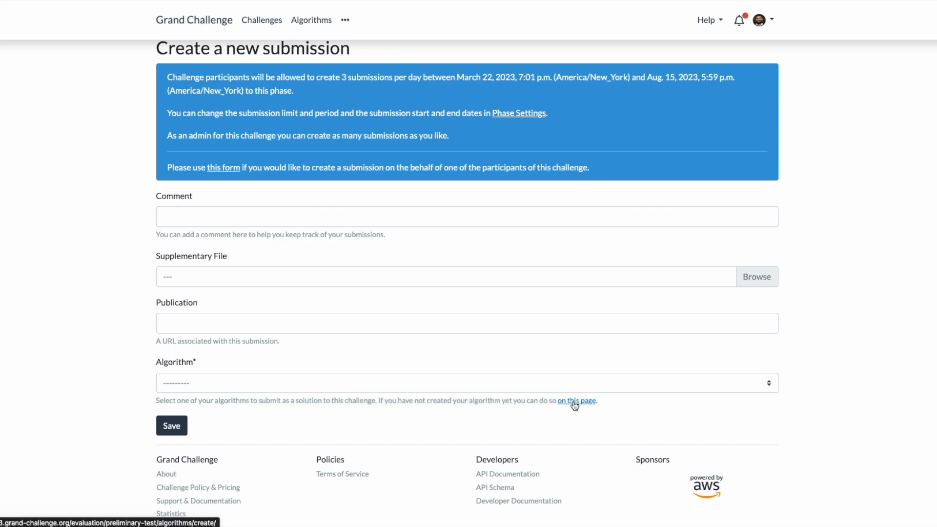
{"action": "left_click", "coordinate": [574, 405]}
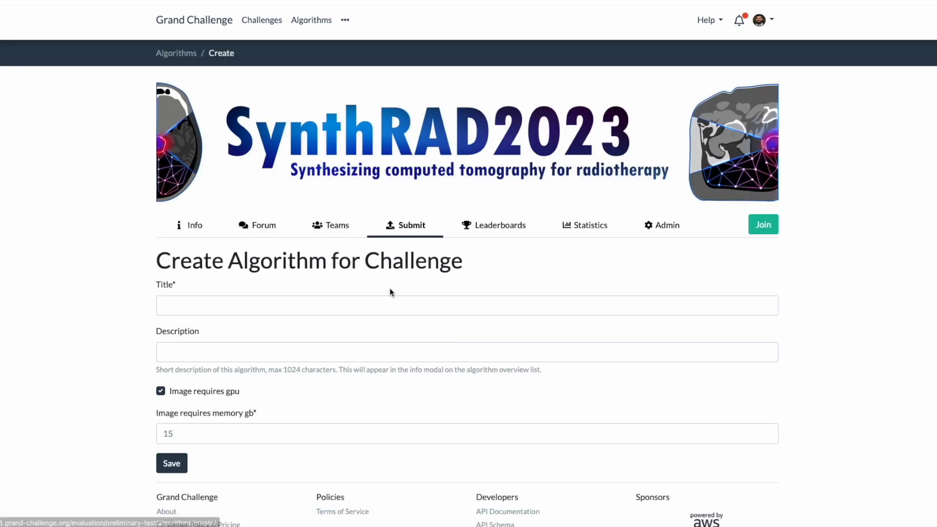
Create an algorithm titled Test_docker_submission with the GPU requirement unticked, and save it.
{"action": "scroll", "coordinate": [354, 243], "scroll_direction": "down", "scroll_amount": 2}
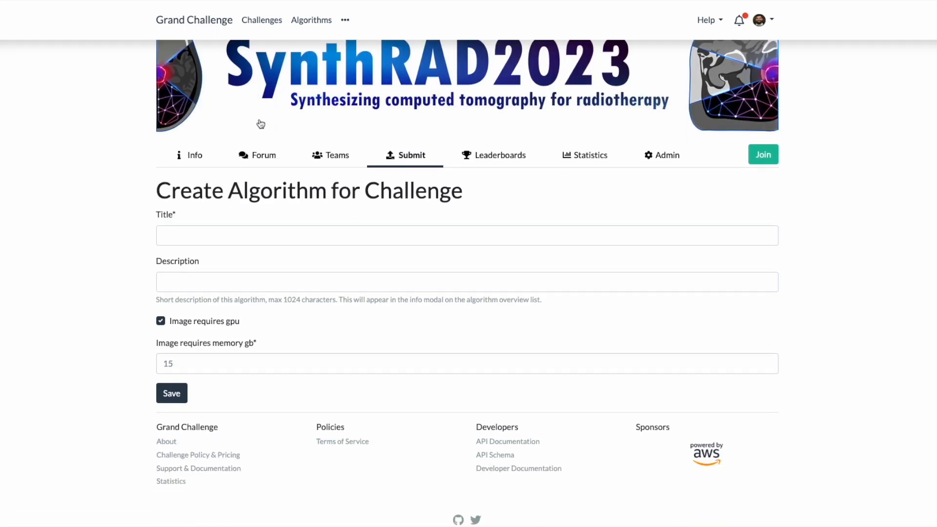
{"action": "left_click", "coordinate": [221, 239]}
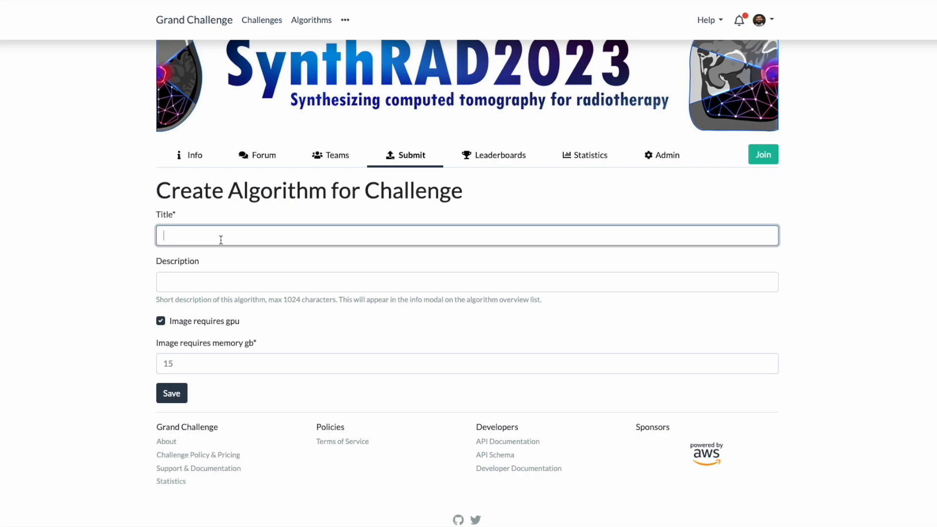
{"action": "type", "text": "Test_docker_submission"}
{"action": "key", "text": "Tab"}
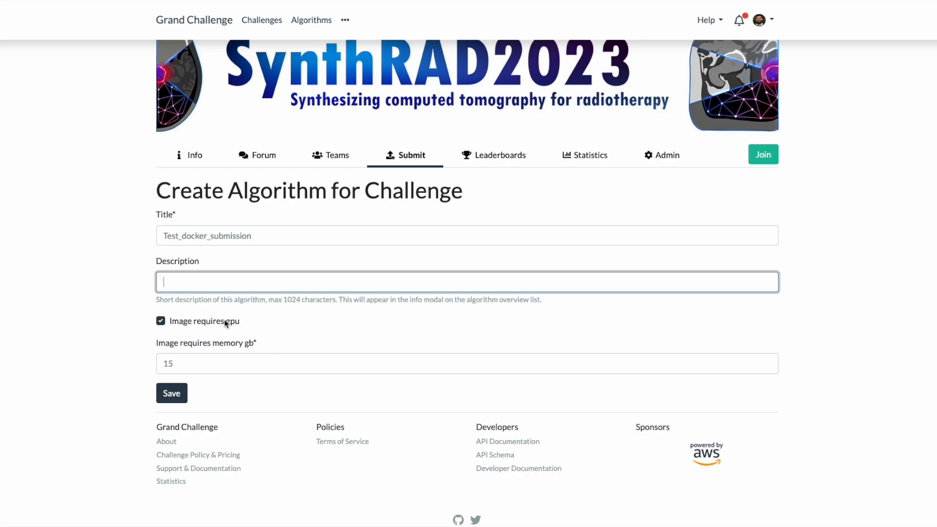
{"action": "left_click", "coordinate": [189, 326]}
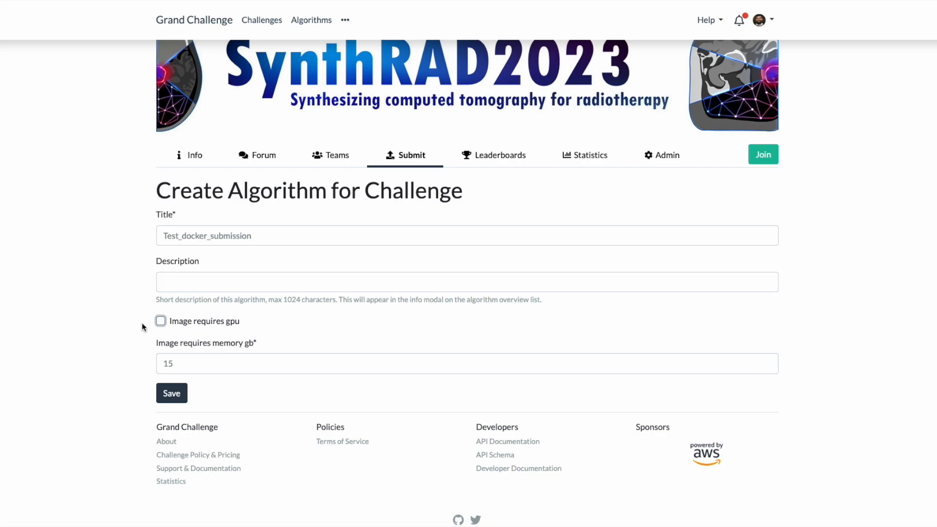
{"action": "left_click", "coordinate": [119, 318]}
{"action": "left_click", "coordinate": [190, 362]}
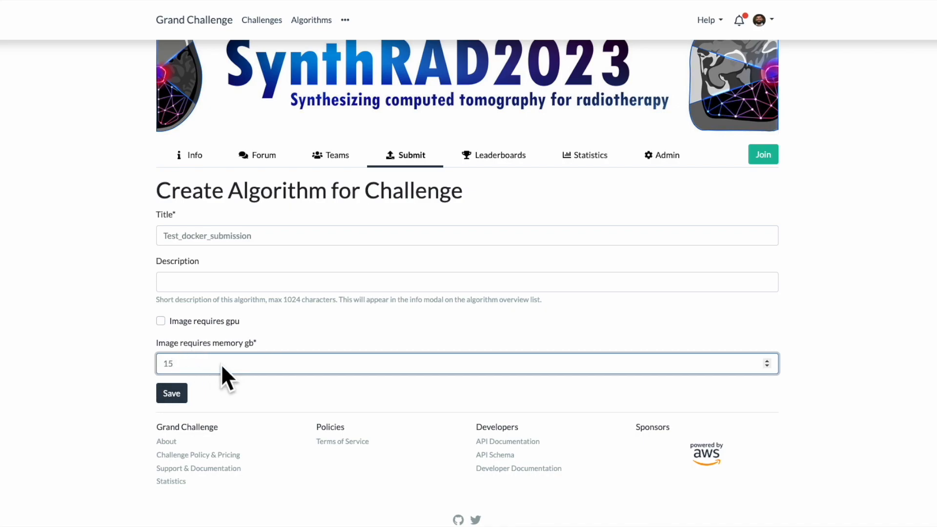
{"action": "left_click", "coordinate": [172, 393]}
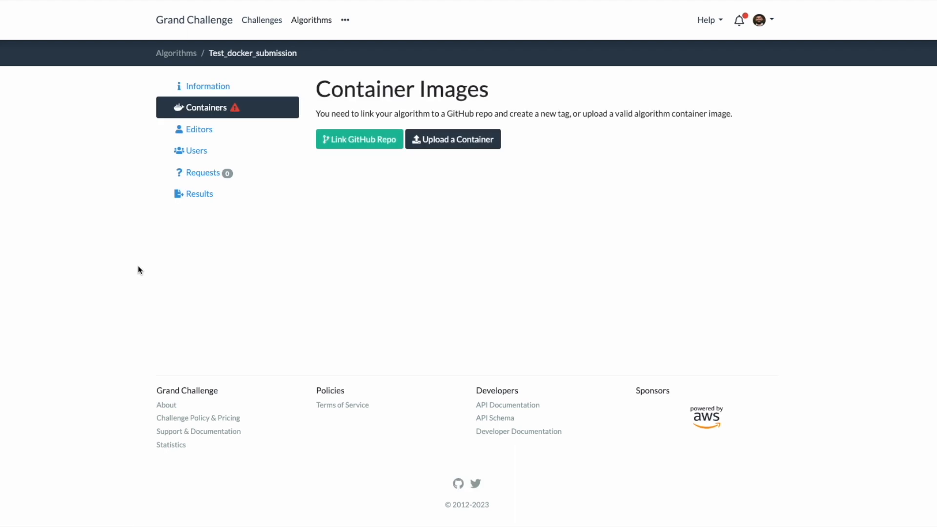
Review the new algorithm's information page, including its listed inputs and outputs.
{"action": "left_click", "coordinate": [223, 90]}
{"action": "scroll", "coordinate": [532, 182], "scroll_direction": "down", "scroll_amount": 2}
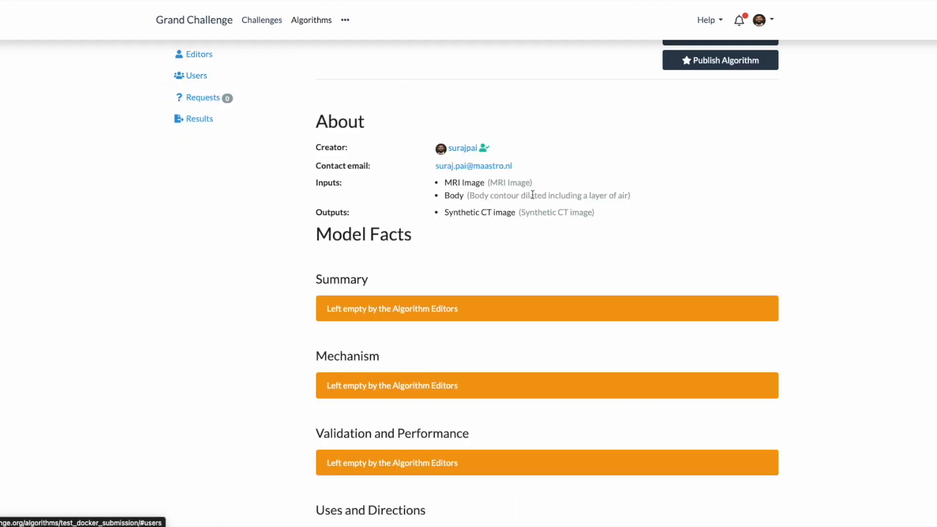
{"action": "scroll", "coordinate": [435, 193], "scroll_direction": "up", "scroll_amount": 2}
{"action": "scroll", "coordinate": [491, 341], "scroll_direction": "down", "scroll_amount": 2}
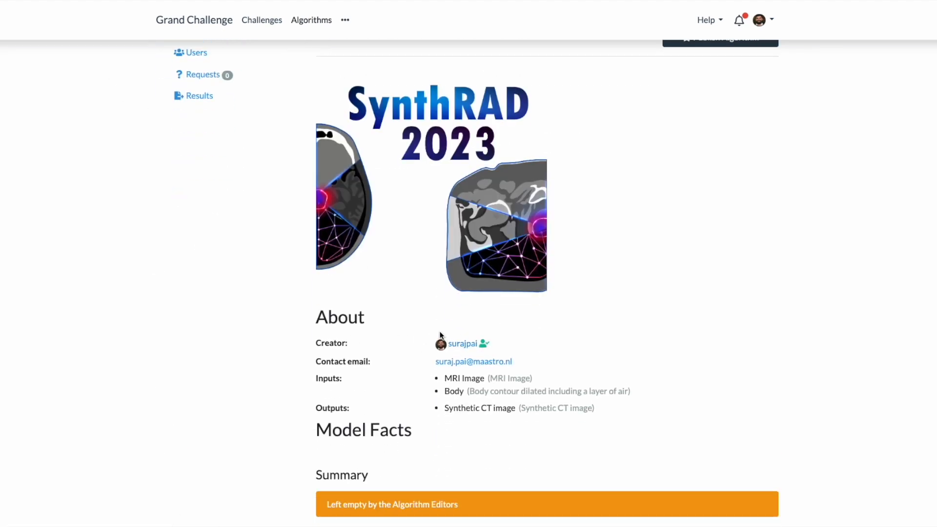
{"action": "scroll", "coordinate": [444, 337], "scroll_direction": "up", "scroll_amount": 2}
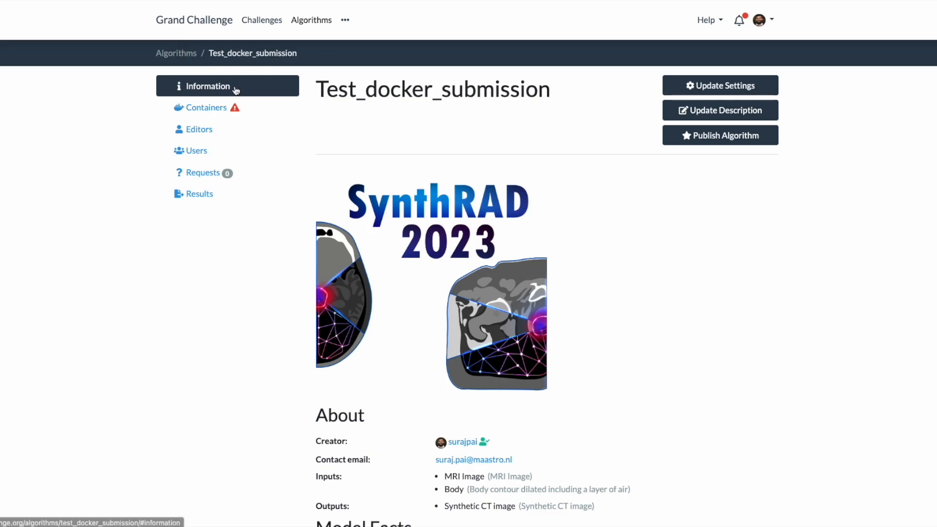
{"action": "scroll", "coordinate": [450, 289], "scroll_direction": "down", "scroll_amount": 3}
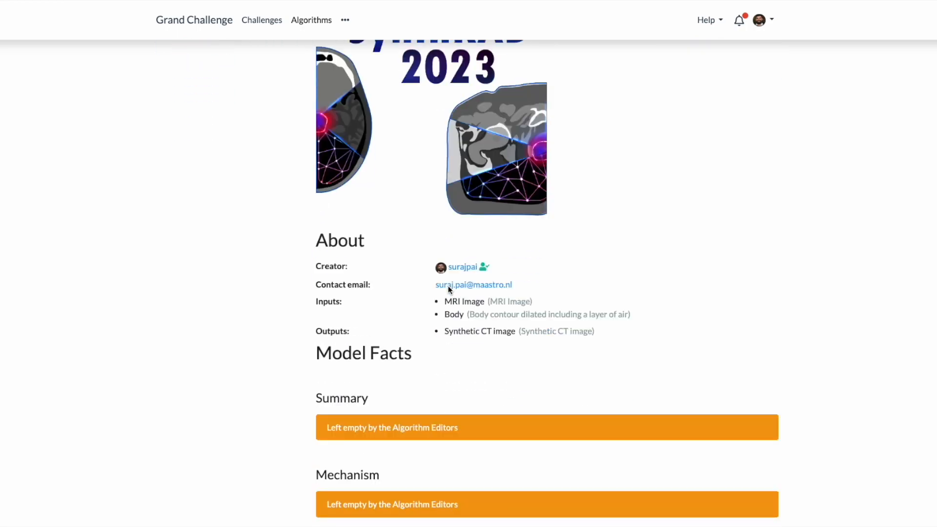
{"action": "scroll", "coordinate": [449, 289], "scroll_direction": "down", "scroll_amount": 1}
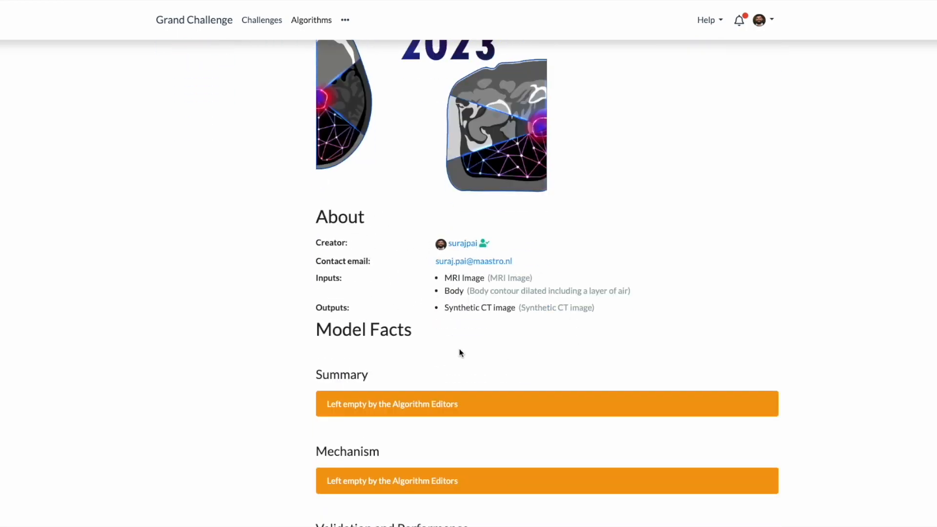
{"action": "scroll", "coordinate": [458, 352], "scroll_direction": "down", "scroll_amount": 3}
{"action": "scroll", "coordinate": [341, 220], "scroll_direction": "up", "scroll_amount": 6}
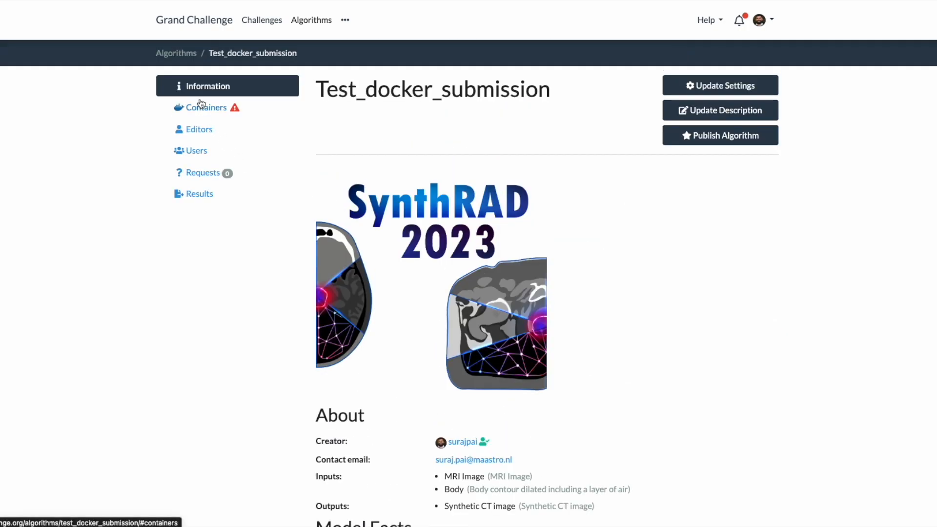
Upload mri_task_docker.tar.gz from Downloads as the algorithm's container image and save it.
{"action": "left_click", "coordinate": [199, 108]}
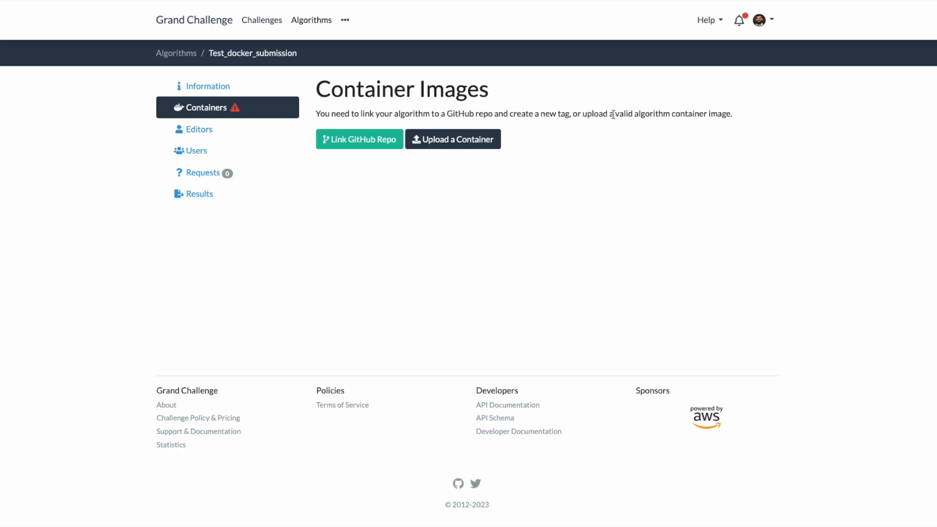
{"action": "left_click_drag", "start_coordinate": [613, 113], "coordinate": [733, 115]}
{"action": "left_click", "coordinate": [739, 119]}
{"action": "left_click", "coordinate": [447, 148]}
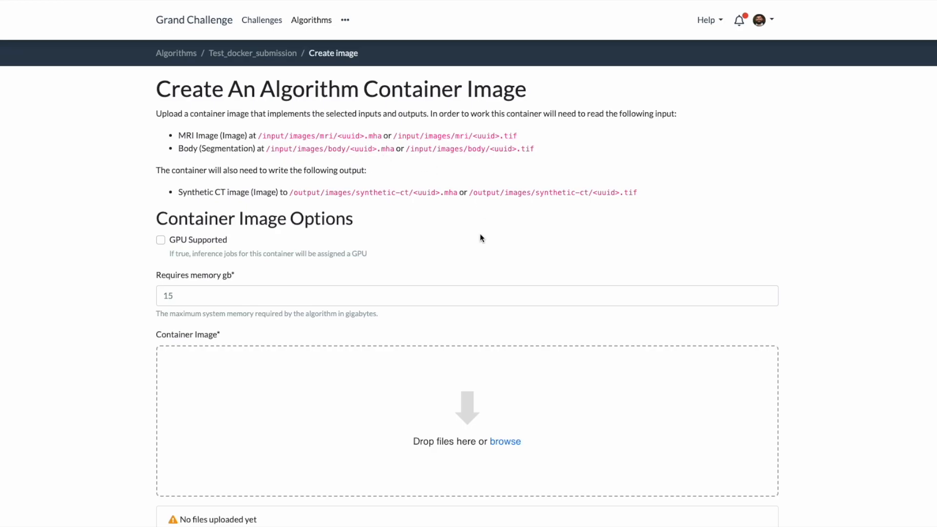
{"action": "scroll", "coordinate": [475, 244], "scroll_direction": "down", "scroll_amount": 3}
{"action": "left_click", "coordinate": [504, 309]}
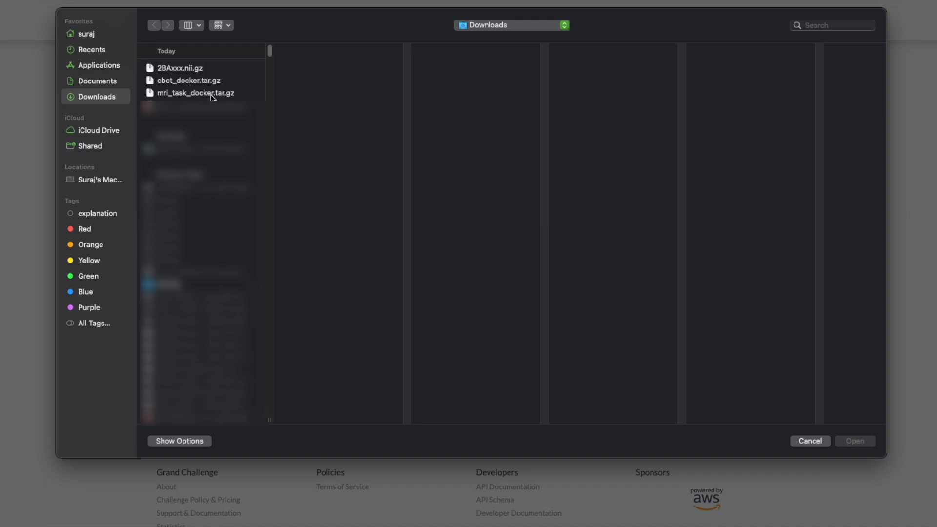
{"action": "left_click", "coordinate": [227, 93]}
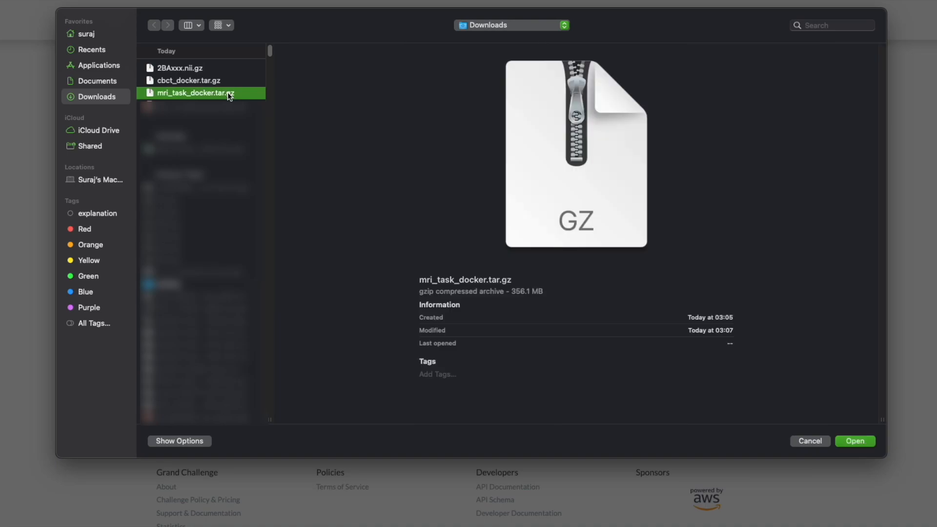
{"action": "double_click", "coordinate": [227, 92]}
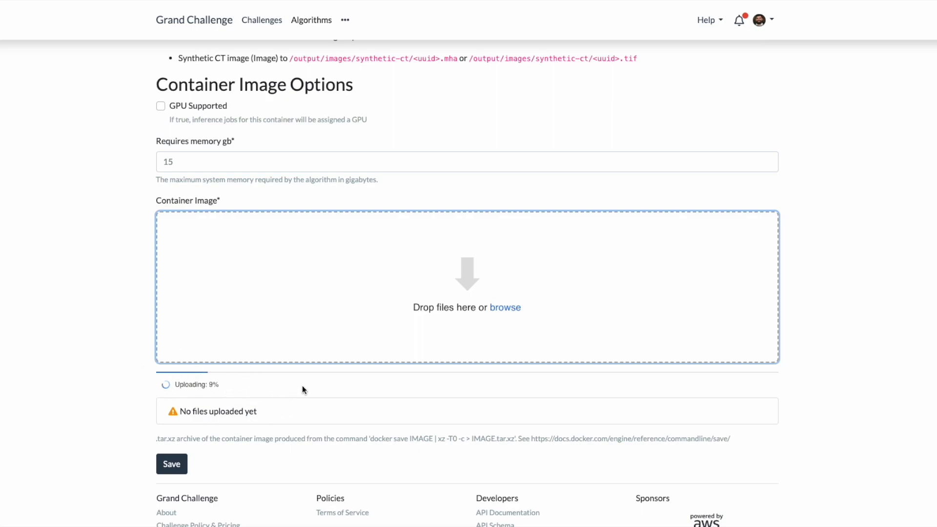
{"action": "scroll", "coordinate": [318, 346], "scroll_direction": "up", "scroll_amount": 1}
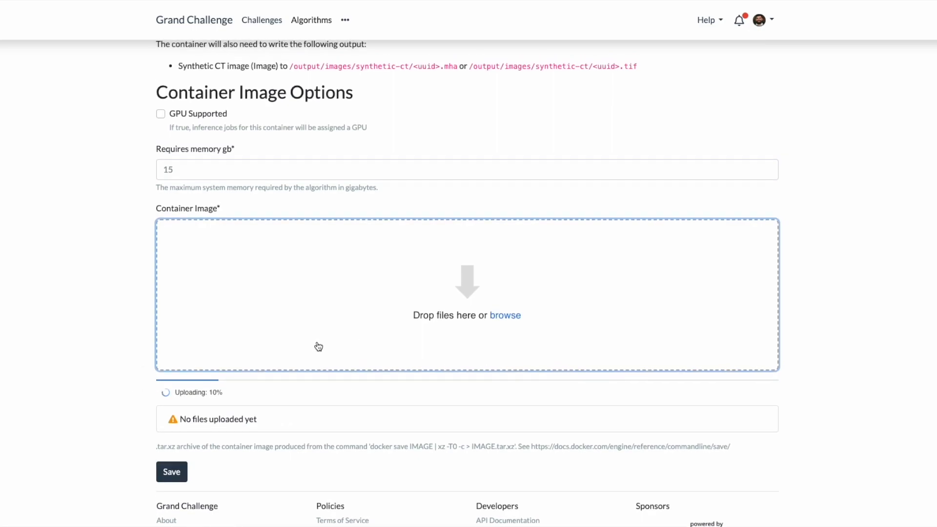
{"action": "scroll", "coordinate": [322, 345], "scroll_direction": "up", "scroll_amount": 2}
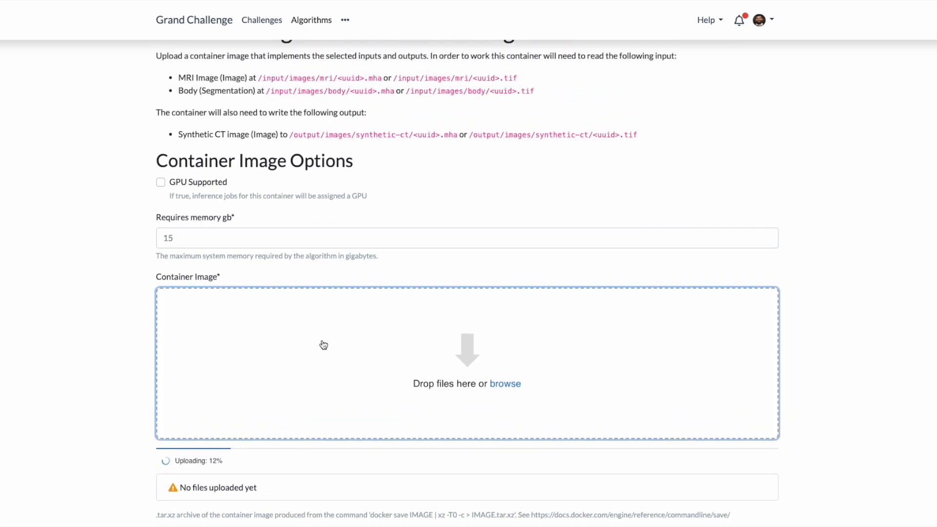
{"action": "scroll", "coordinate": [323, 345], "scroll_direction": "down", "scroll_amount": 2}
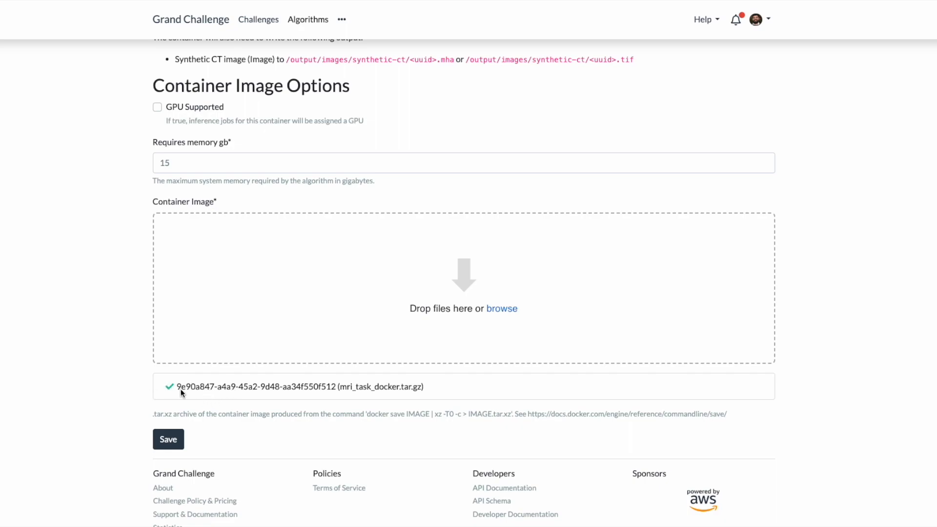
{"action": "left_click", "coordinate": [166, 437]}
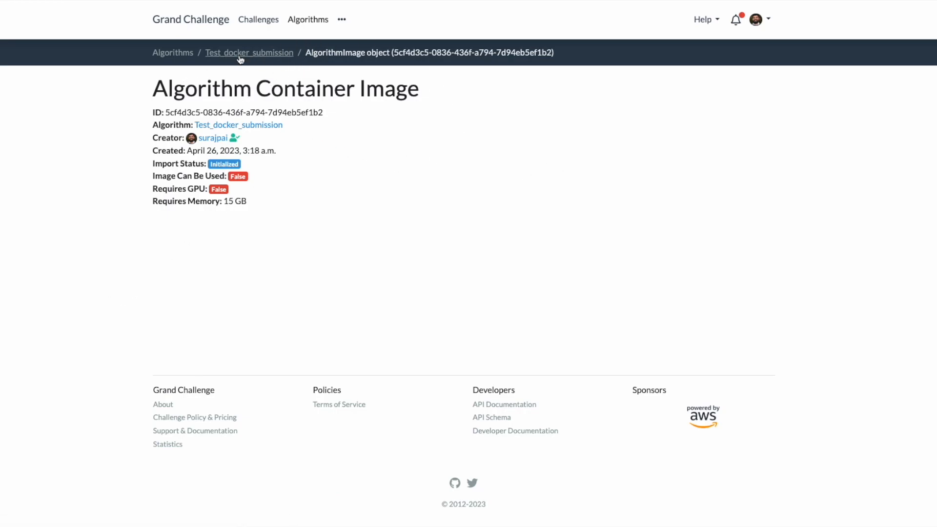
Return to the algorithm and check the uploaded container image's import status in its containers list.
{"action": "left_click", "coordinate": [240, 54]}
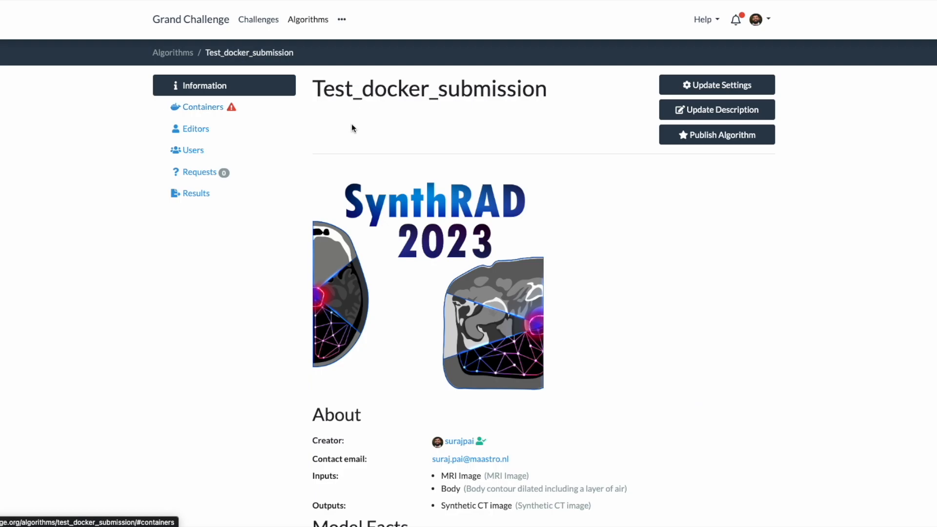
{"action": "left_click", "coordinate": [226, 108]}
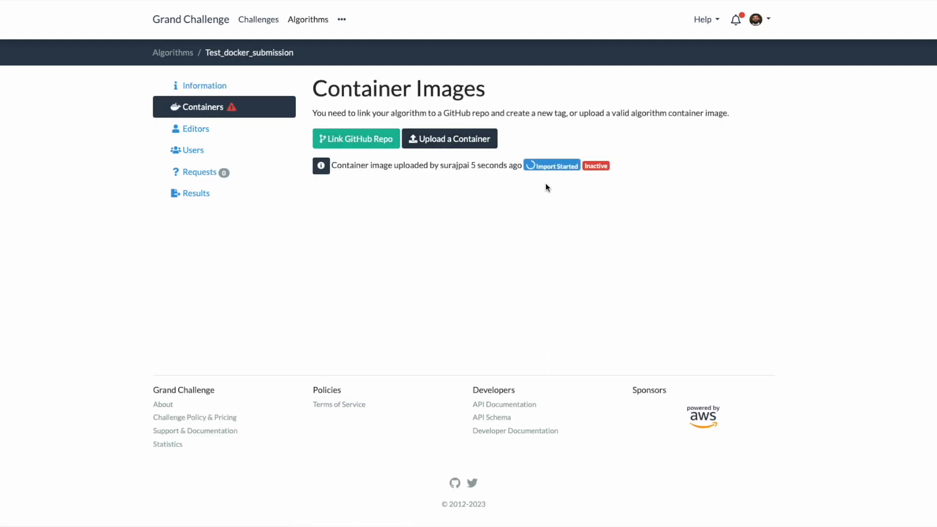
{"action": "left_click_drag", "start_coordinate": [331, 165], "coordinate": [520, 164]}
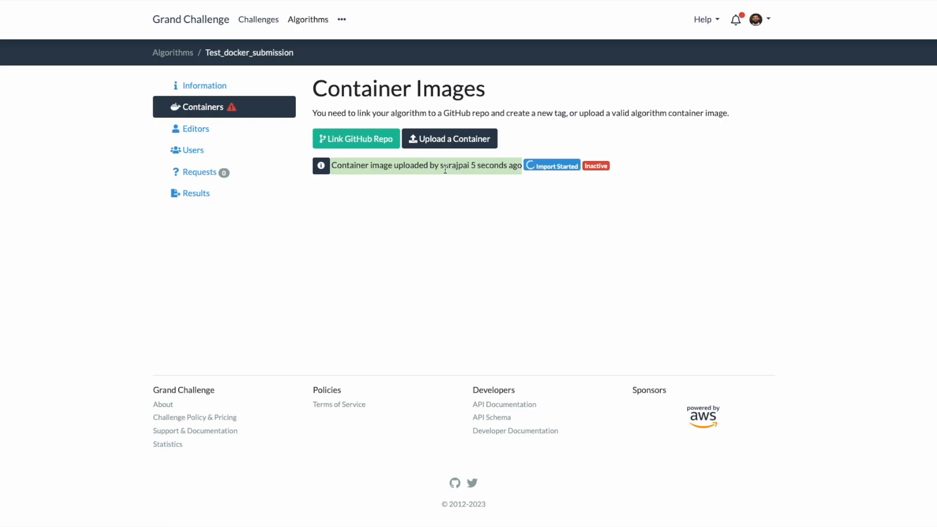
{"action": "left_click", "coordinate": [428, 166]}
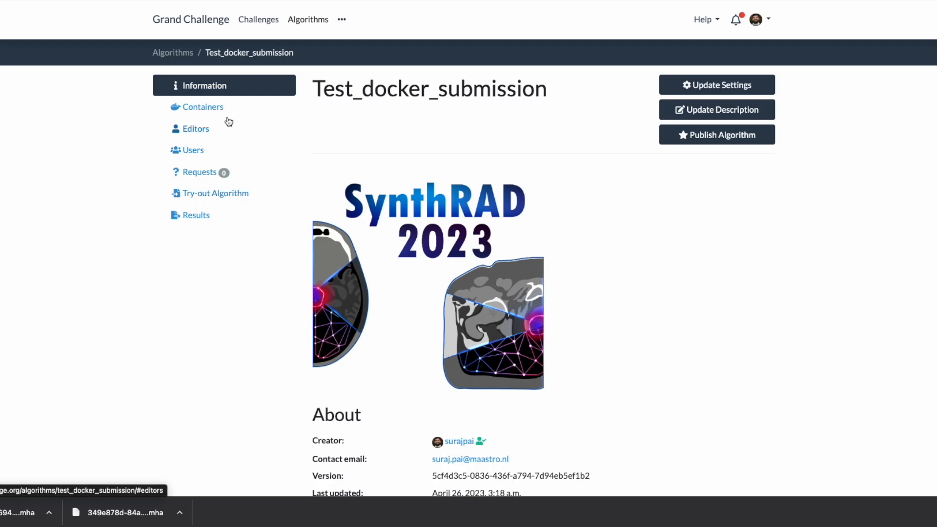
Open the algorithm's Try-out page and upload 1PC003.mha from Downloads as the MRI image input.
{"action": "left_click", "coordinate": [214, 109]}
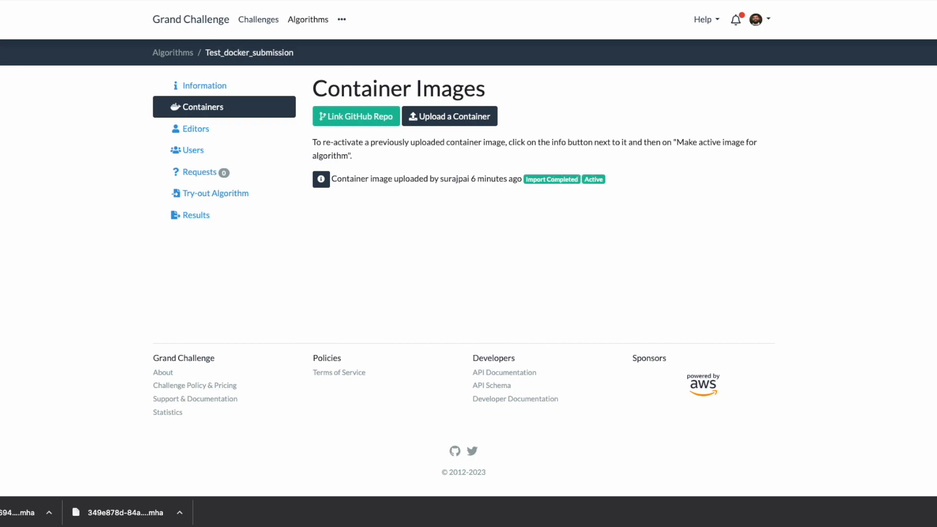
{"action": "left_click", "coordinate": [935, 513]}
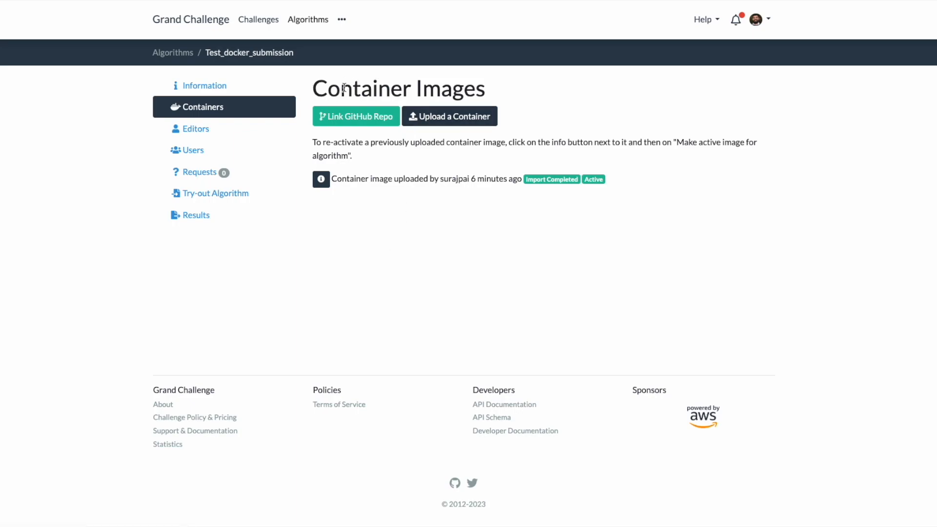
{"action": "left_click", "coordinate": [228, 194]}
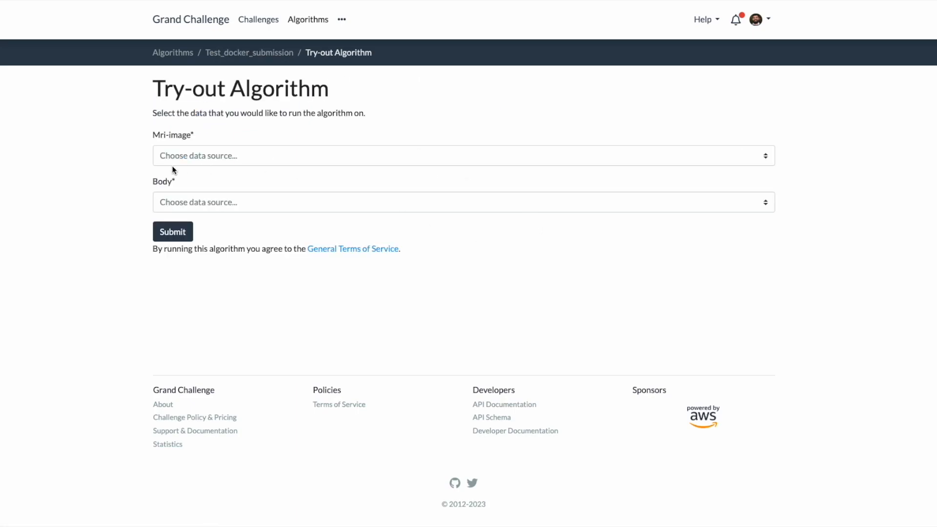
{"action": "left_click", "coordinate": [266, 54]}
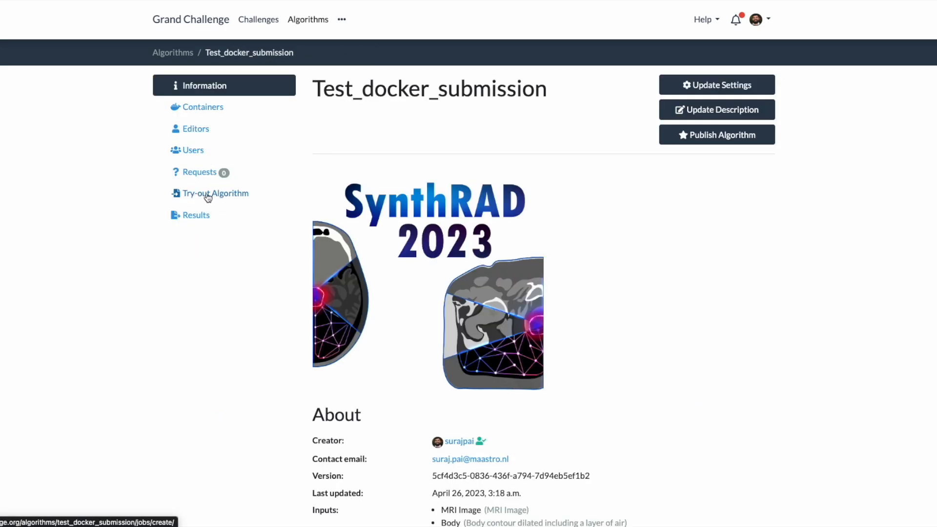
{"action": "left_click", "coordinate": [239, 197]}
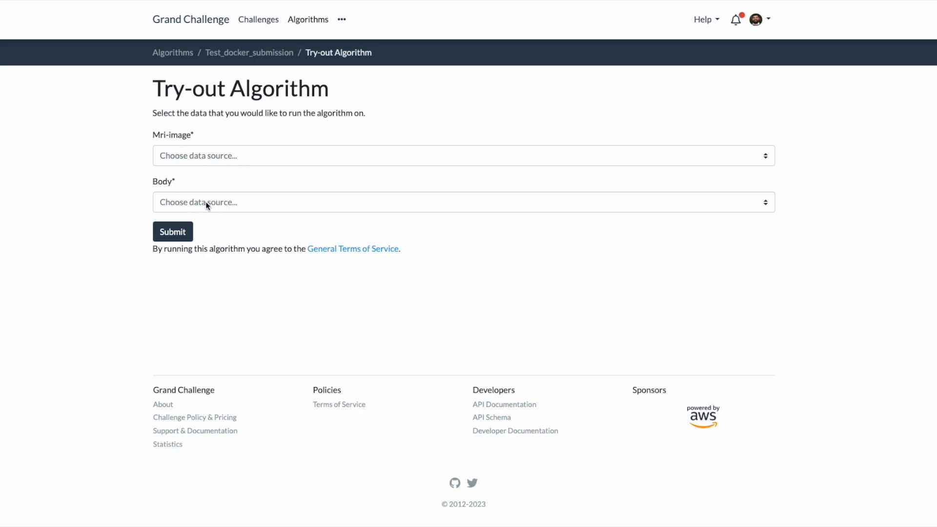
{"action": "left_click", "coordinate": [207, 155]}
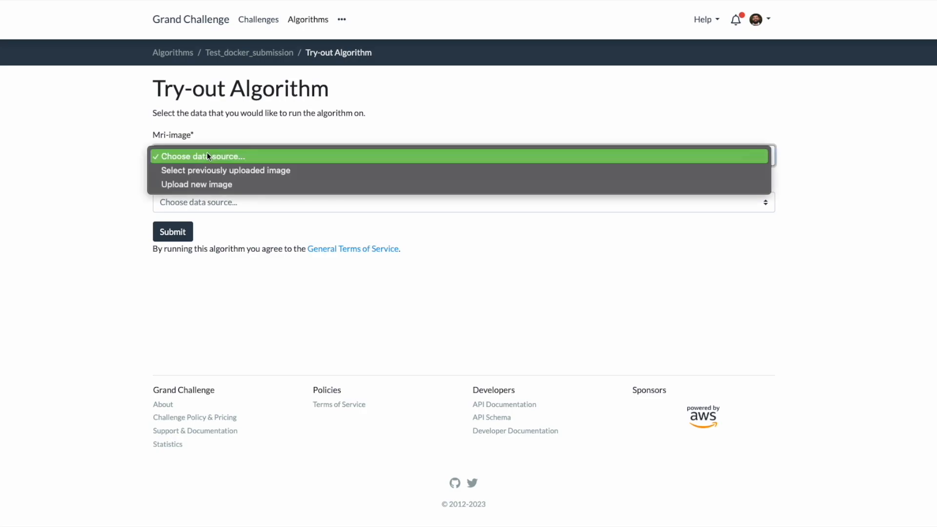
{"action": "left_click", "coordinate": [192, 183]}
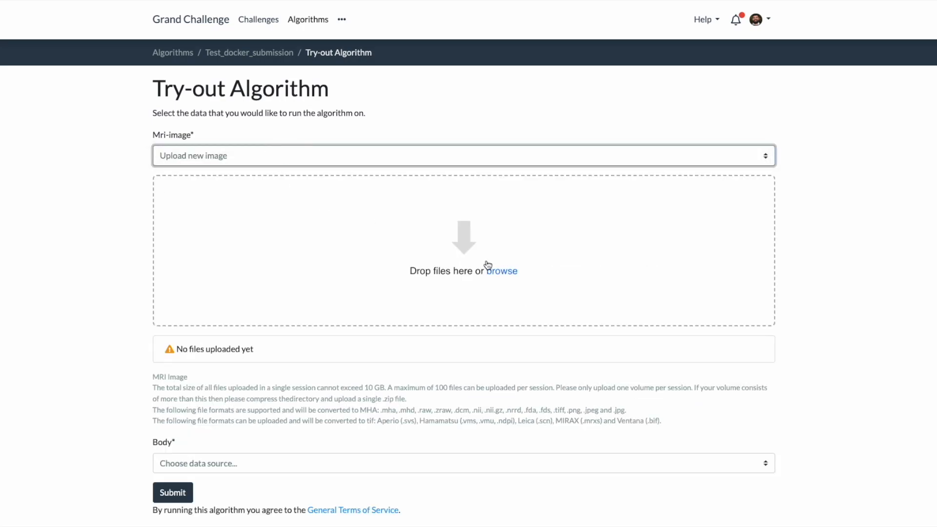
{"action": "left_click", "coordinate": [488, 267]}
{"action": "double_click", "coordinate": [185, 81]}
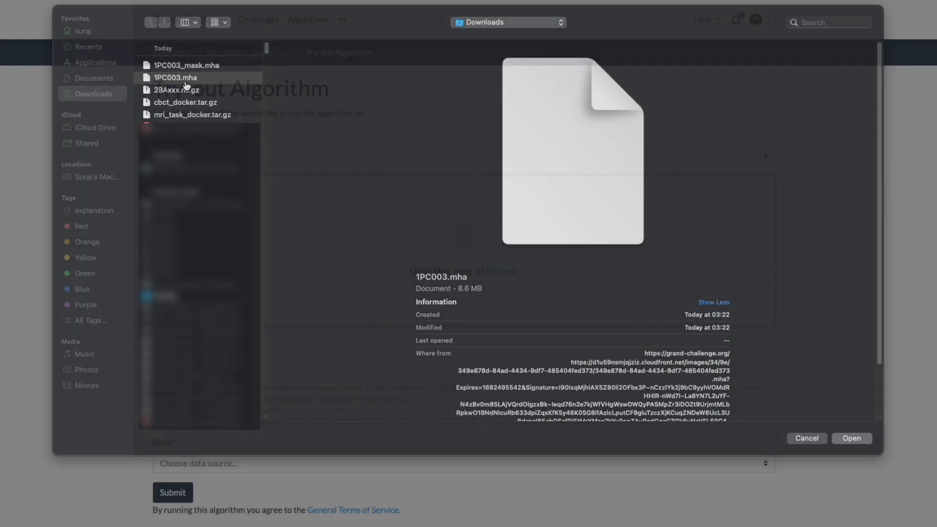
Upload 1PC003_mask.mha from Downloads as the Body input.
{"action": "scroll", "coordinate": [288, 383], "scroll_direction": "down", "scroll_amount": 2}
{"action": "left_click", "coordinate": [246, 396]}
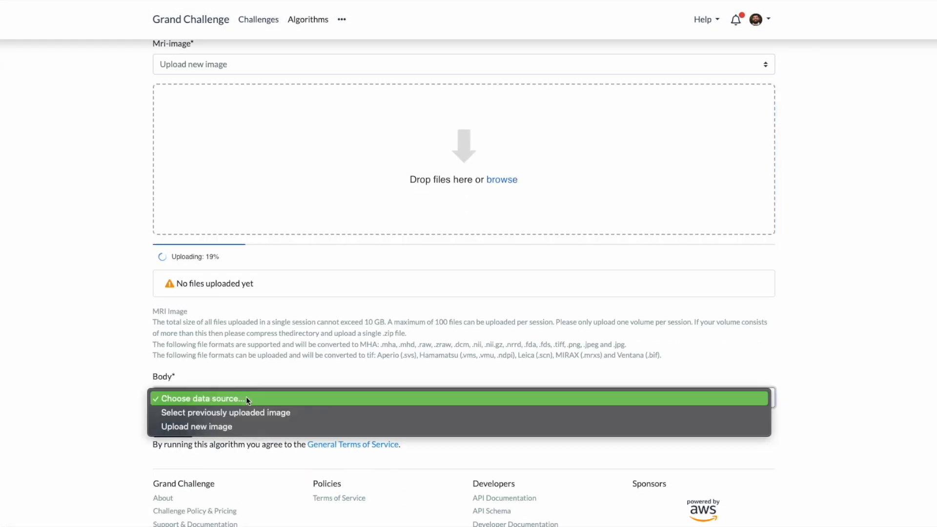
{"action": "left_click", "coordinate": [248, 423]}
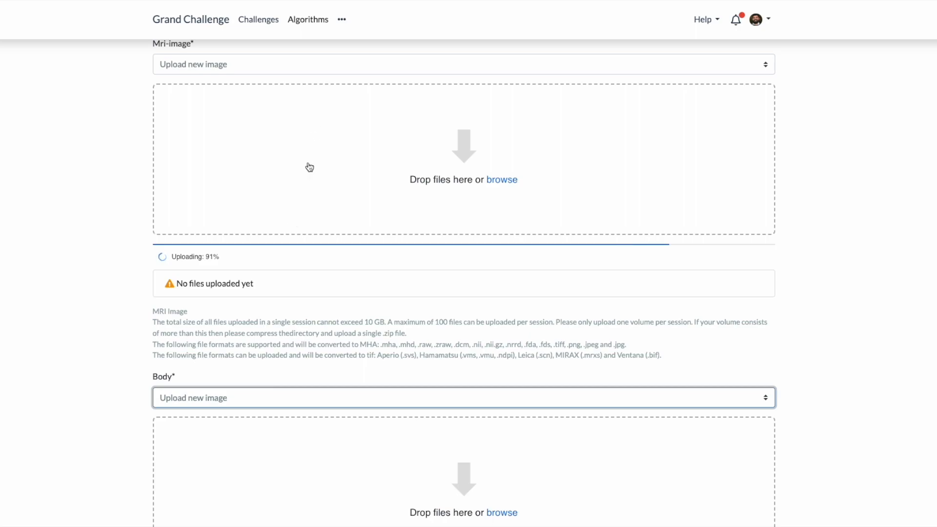
{"action": "scroll", "coordinate": [80, 326], "scroll_direction": "down", "scroll_amount": 3}
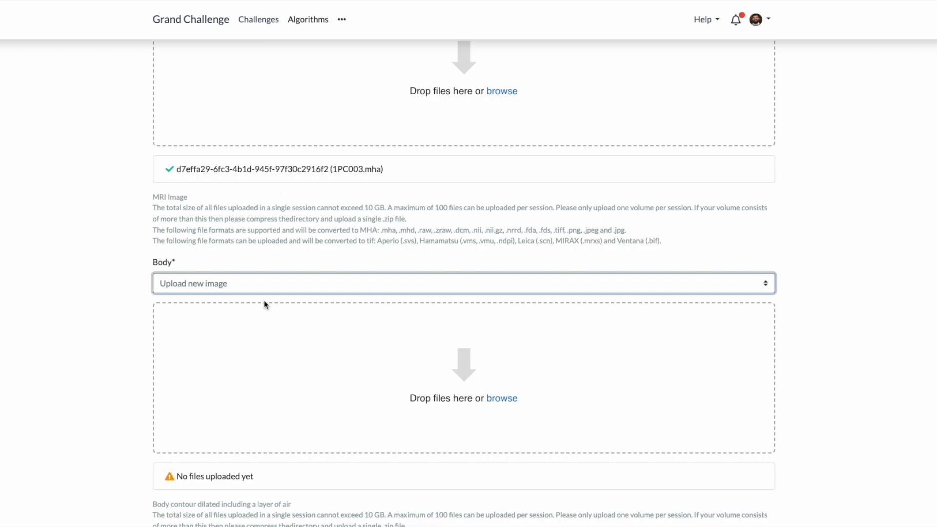
{"action": "left_click", "coordinate": [485, 402]}
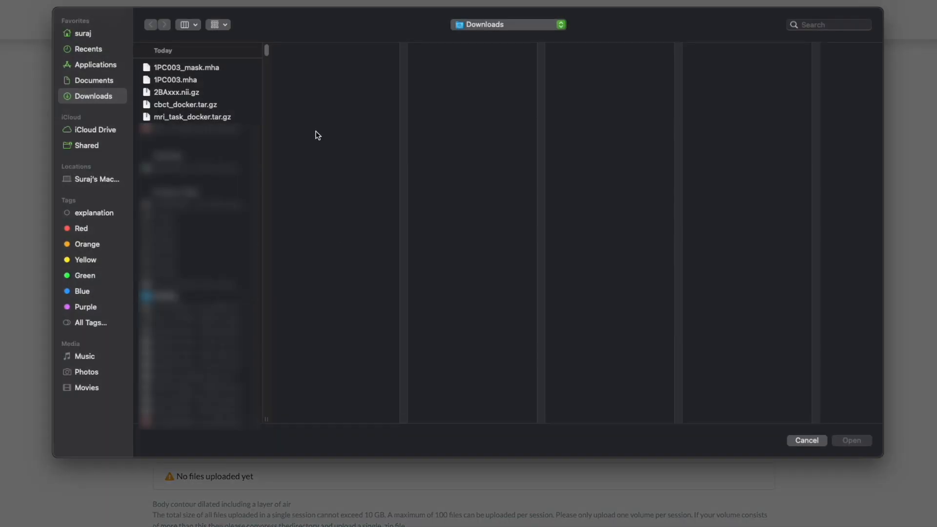
{"action": "double_click", "coordinate": [213, 67]}
Submit the try-out job with both uploaded inputs.
{"action": "scroll", "coordinate": [122, 307], "scroll_direction": "down", "scroll_amount": 2}
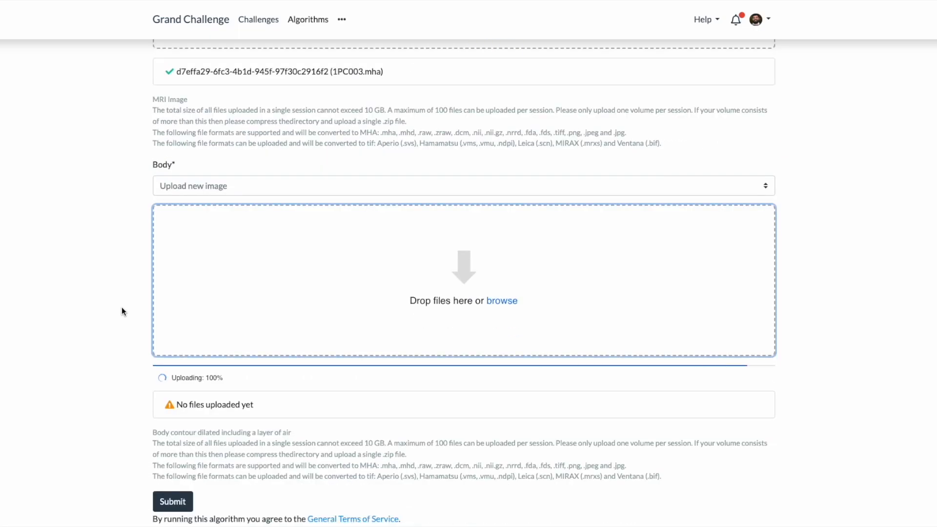
{"action": "scroll", "coordinate": [87, 151], "scroll_direction": "up", "scroll_amount": 3}
{"action": "scroll", "coordinate": [342, 212], "scroll_direction": "down", "scroll_amount": 4}
{"action": "left_click", "coordinate": [187, 437]}
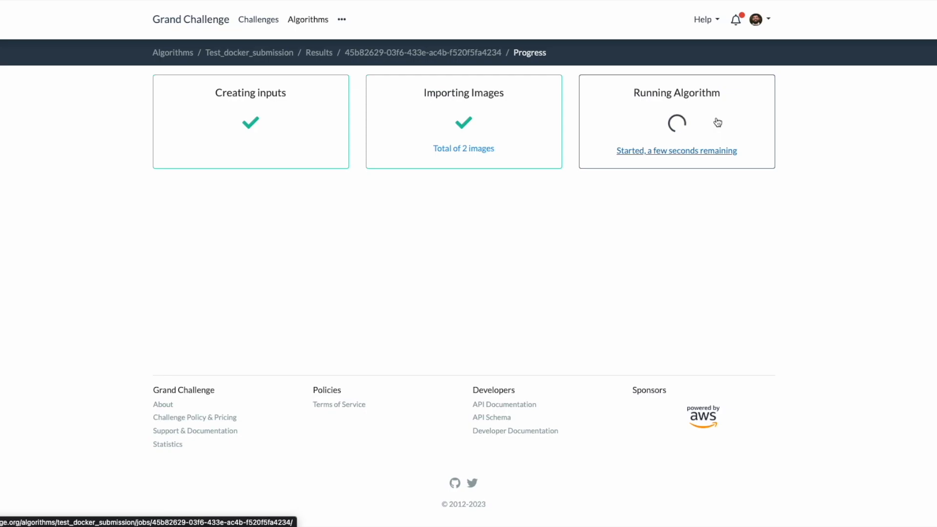
Reload the job progress page, open the finished result and open it in the viewer.
{"action": "right_click", "coordinate": [815, 146]}
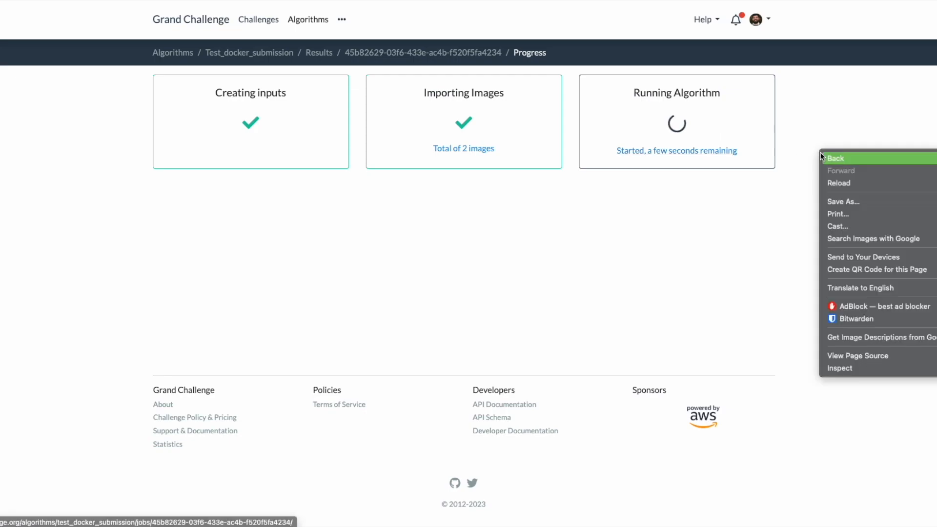
{"action": "left_click", "coordinate": [833, 177]}
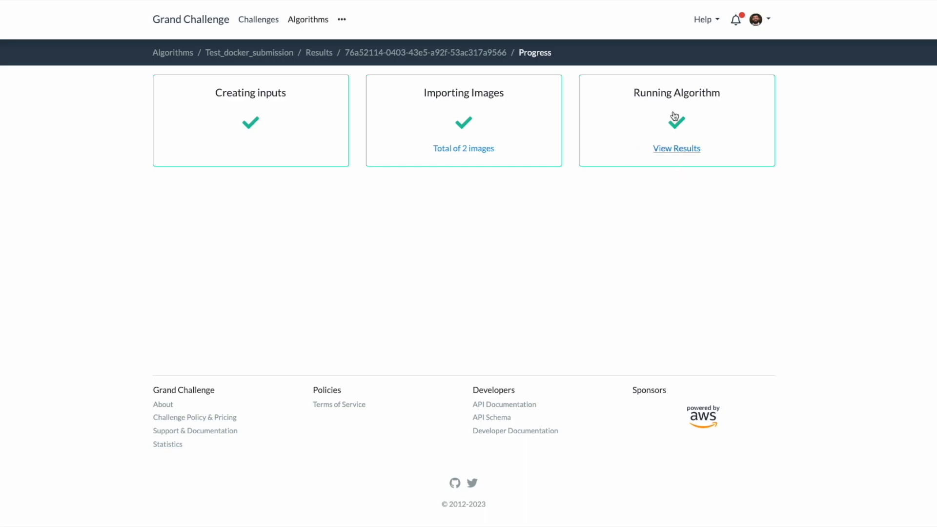
{"action": "left_click", "coordinate": [677, 149]}
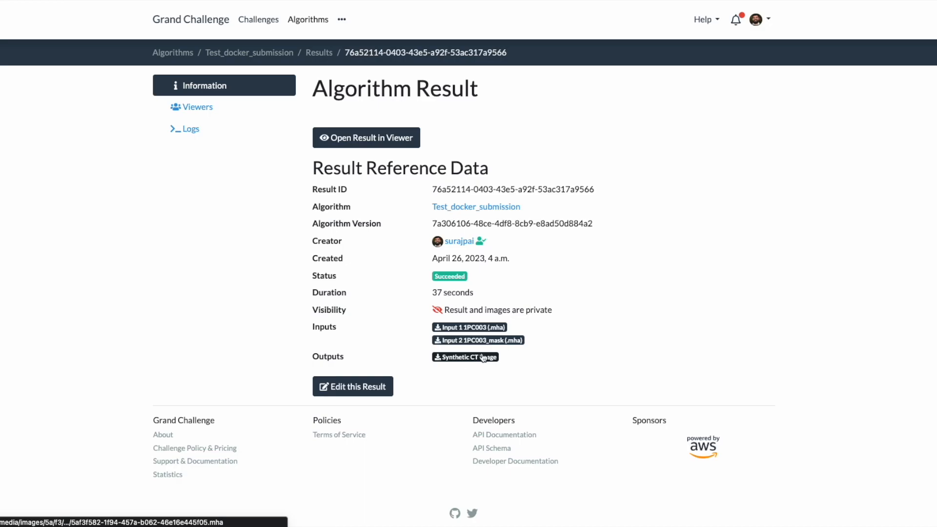
{"action": "left_click", "coordinate": [386, 144]}
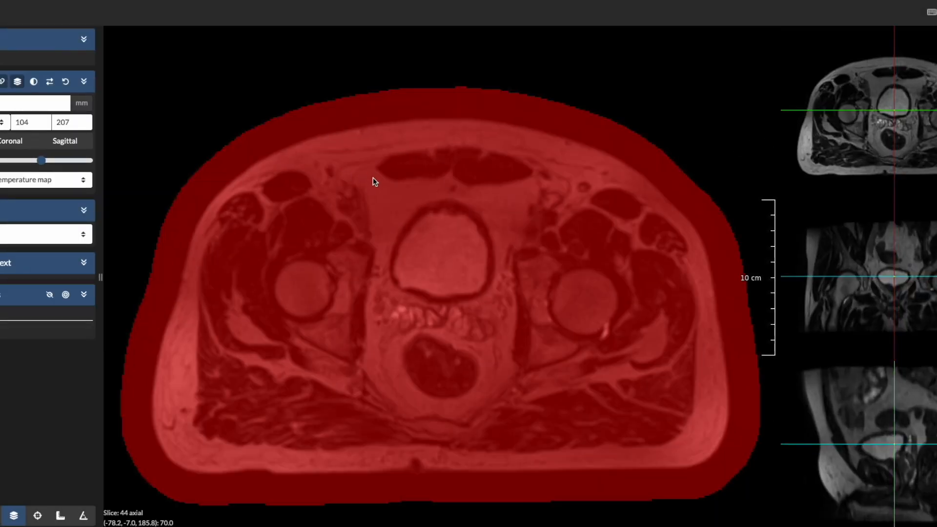
Browse the axial slices in the viewer and switch the displayed image selection.
{"action": "scroll", "coordinate": [446, 241], "scroll_direction": "down", "scroll_amount": 13}
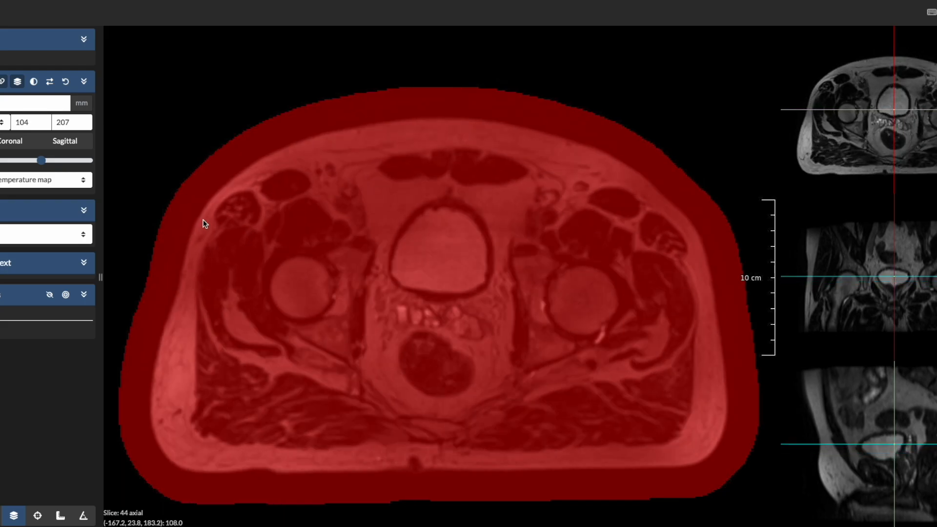
{"action": "scroll", "coordinate": [361, 253], "scroll_direction": "down", "scroll_amount": 1}
{"action": "left_click", "coordinate": [62, 234]}
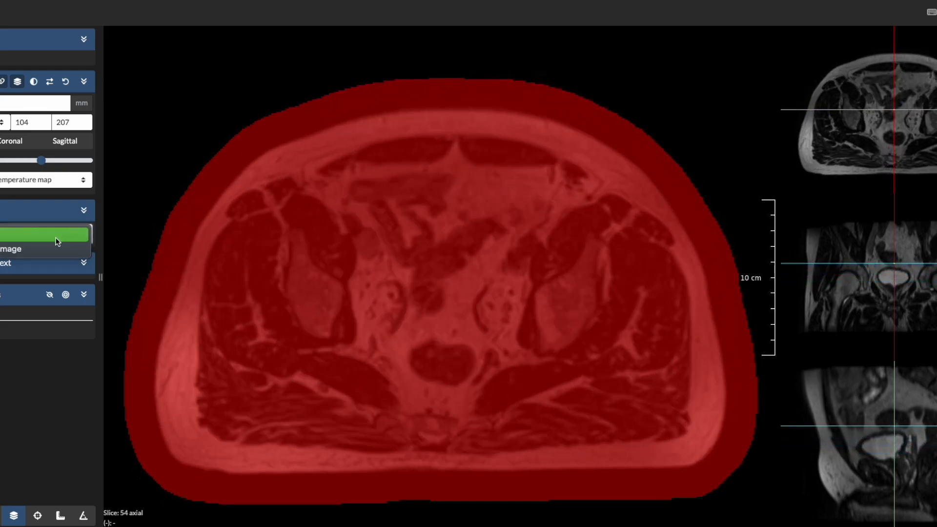
{"action": "left_click", "coordinate": [30, 247]}
{"action": "scroll", "coordinate": [399, 289], "scroll_direction": "up", "scroll_amount": 10}
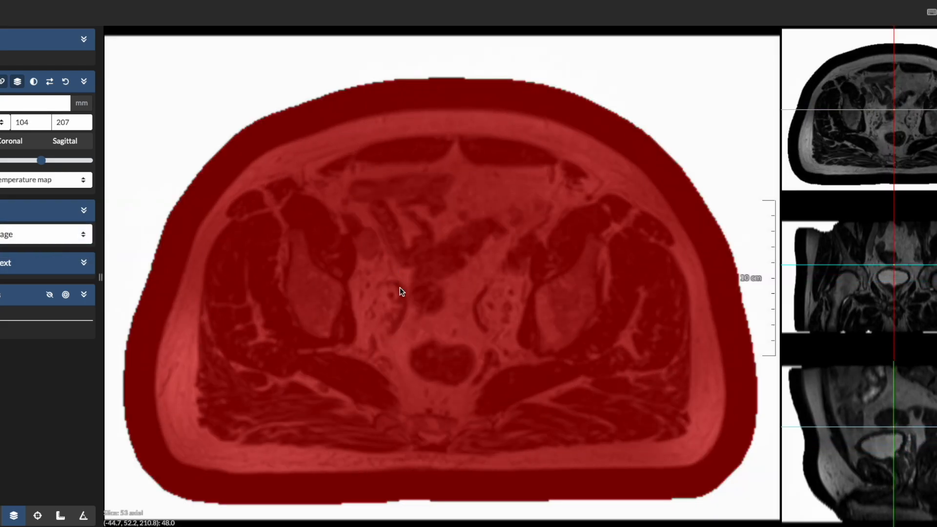
{"action": "scroll", "coordinate": [399, 289], "scroll_direction": "down", "scroll_amount": 10}
{"action": "scroll", "coordinate": [399, 289], "scroll_direction": "down", "scroll_amount": 13}
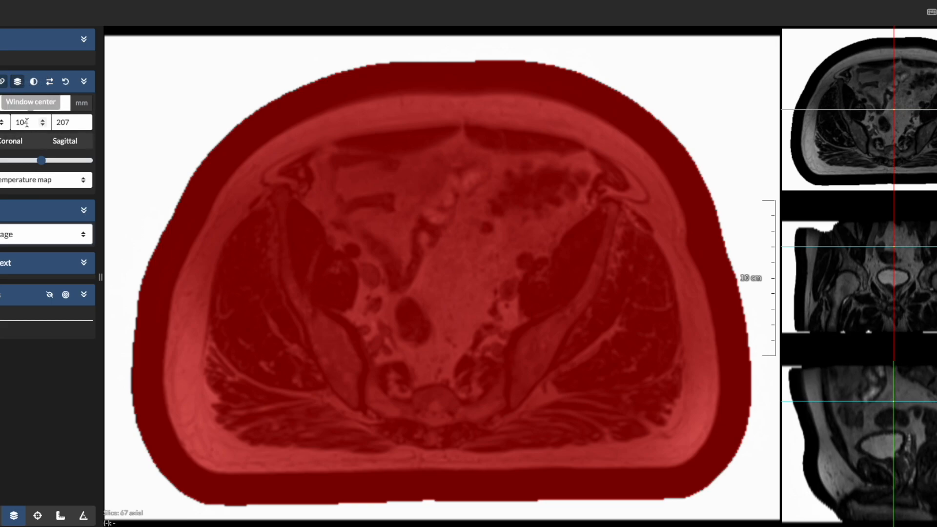
Reselect the displayed image and hide the red body-mask overlay in the viewer.
{"action": "left_click", "coordinate": [2, 123]}
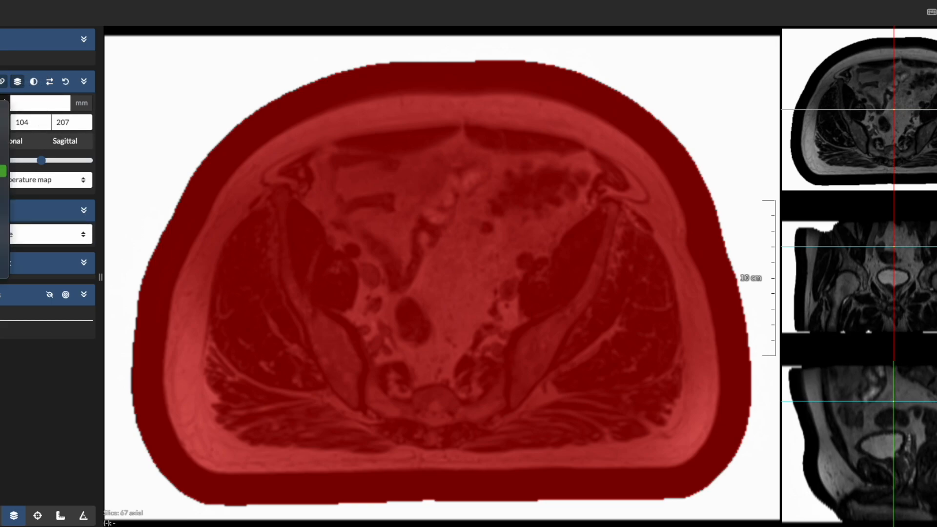
{"action": "left_click", "coordinate": [2, 234]}
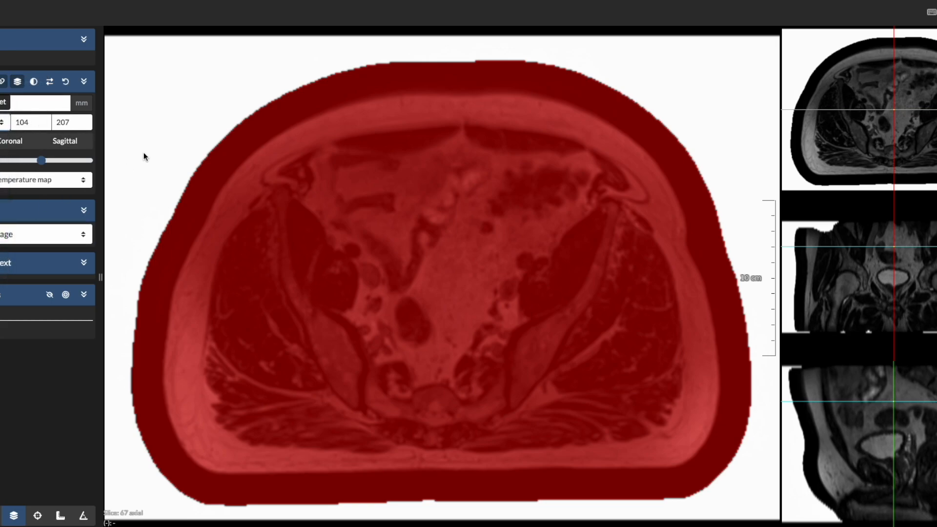
{"action": "left_click", "coordinate": [22, 232]}
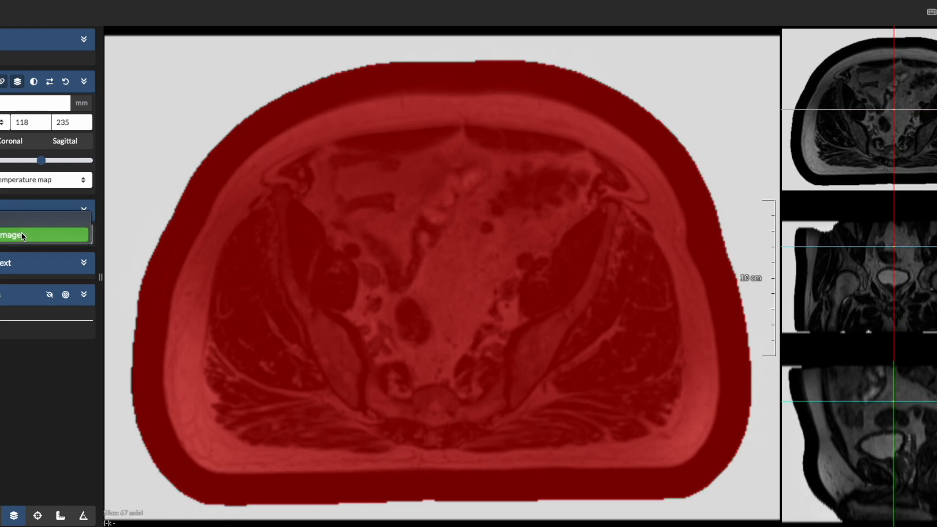
{"action": "left_click", "coordinate": [18, 233]}
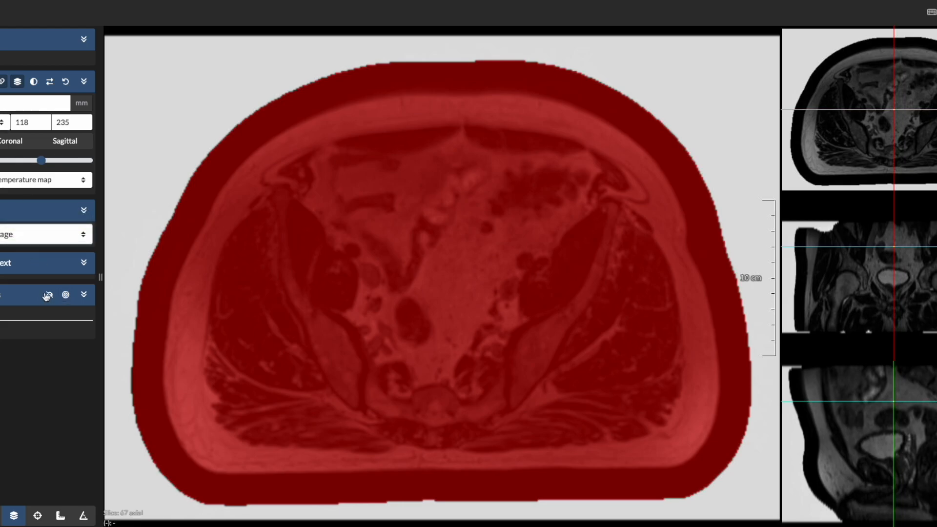
{"action": "left_click", "coordinate": [45, 292]}
Scroll through the axial slices while switching the displayed image selection back and forth to compare the images.
{"action": "scroll", "coordinate": [212, 221], "scroll_direction": "down", "scroll_amount": 2}
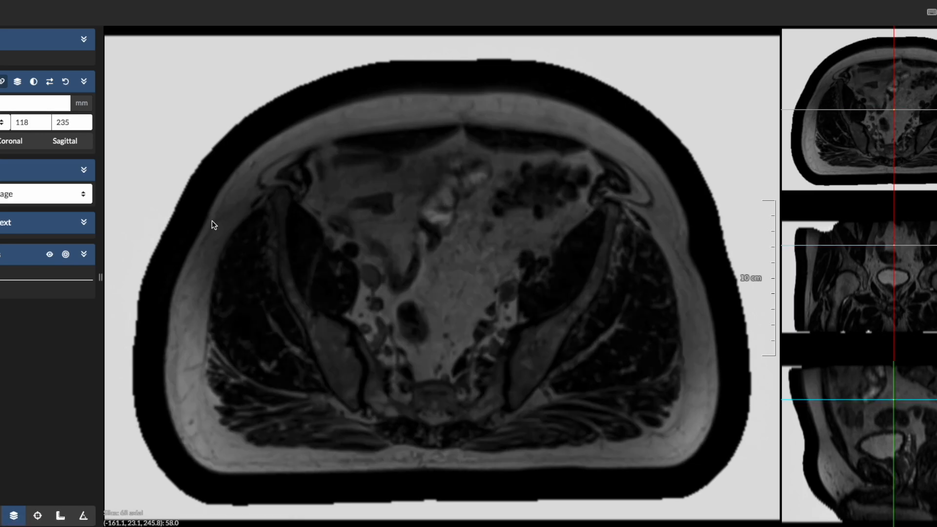
{"action": "scroll", "coordinate": [226, 302], "scroll_direction": "up", "scroll_amount": 20}
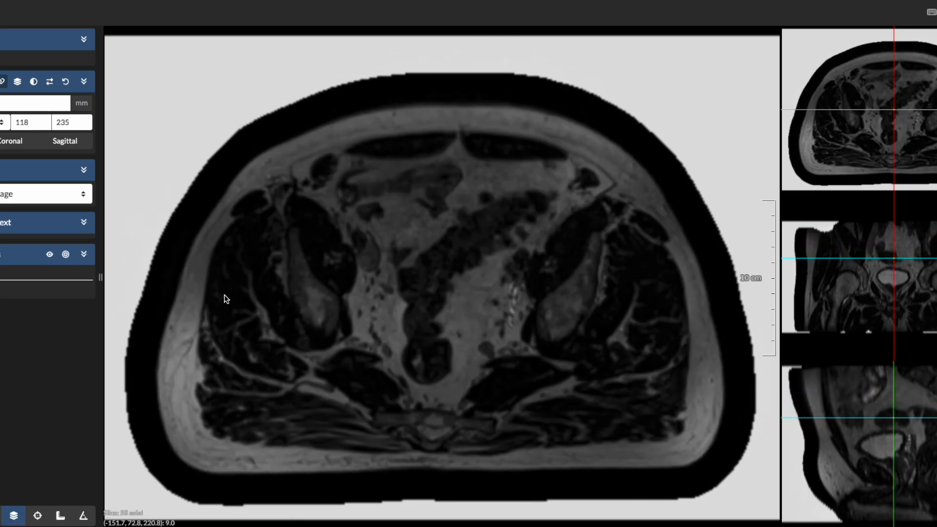
{"action": "scroll", "coordinate": [223, 300], "scroll_direction": "down", "scroll_amount": 14}
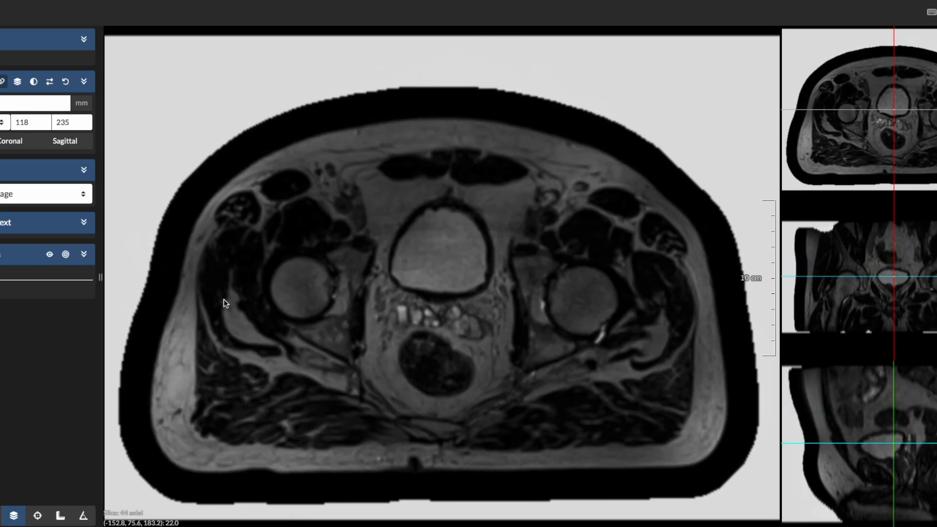
{"action": "scroll", "coordinate": [215, 271], "scroll_direction": "down", "scroll_amount": 2}
{"action": "left_click", "coordinate": [28, 201]}
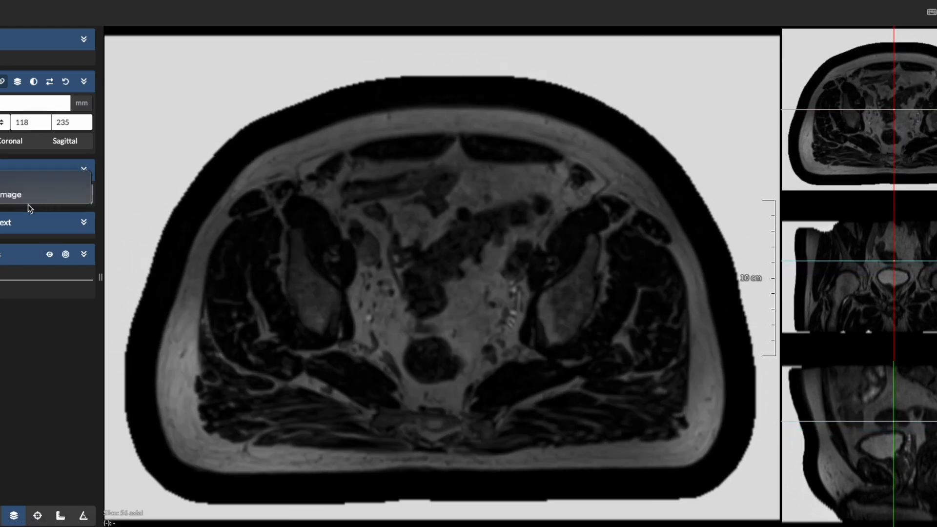
{"action": "left_click", "coordinate": [19, 184]}
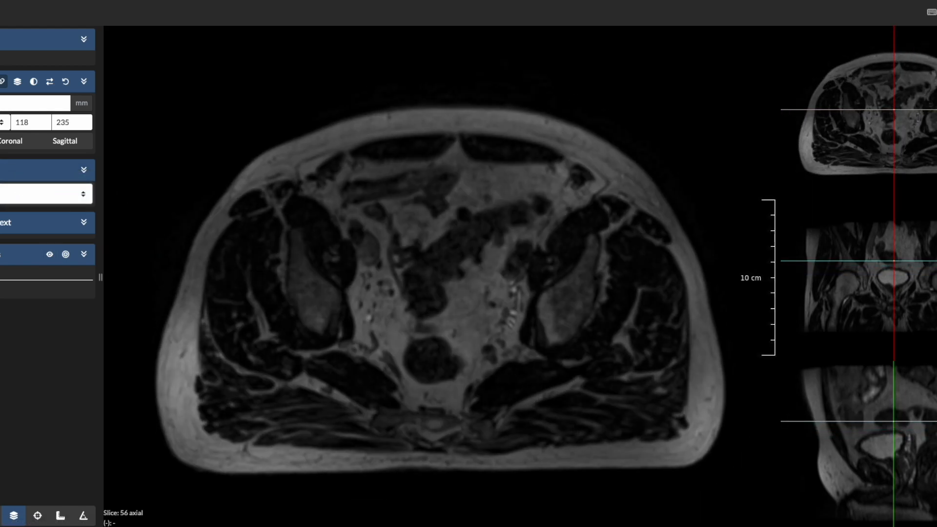
{"action": "left_click", "coordinate": [19, 195]}
{"action": "left_click", "coordinate": [15, 209]}
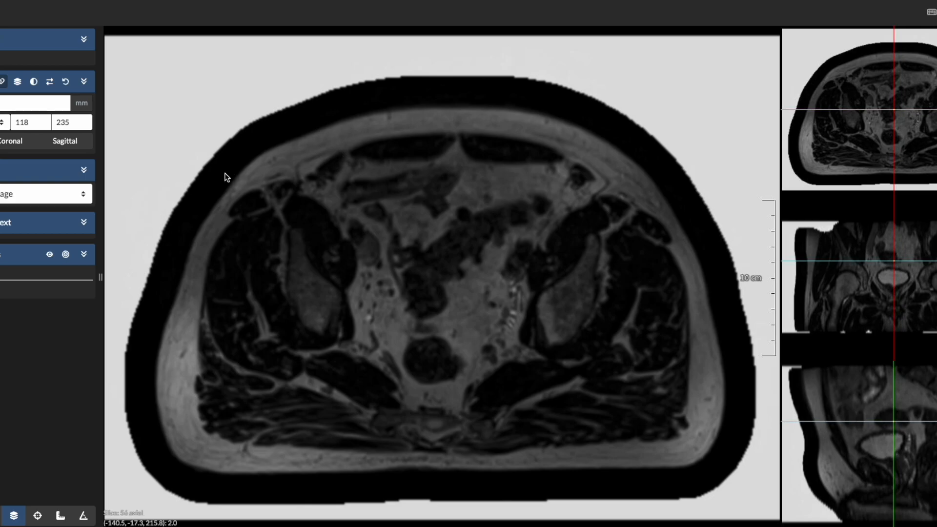
{"action": "scroll", "coordinate": [168, 176], "scroll_direction": "down", "scroll_amount": 3}
{"action": "scroll", "coordinate": [159, 212], "scroll_direction": "up", "scroll_amount": 10}
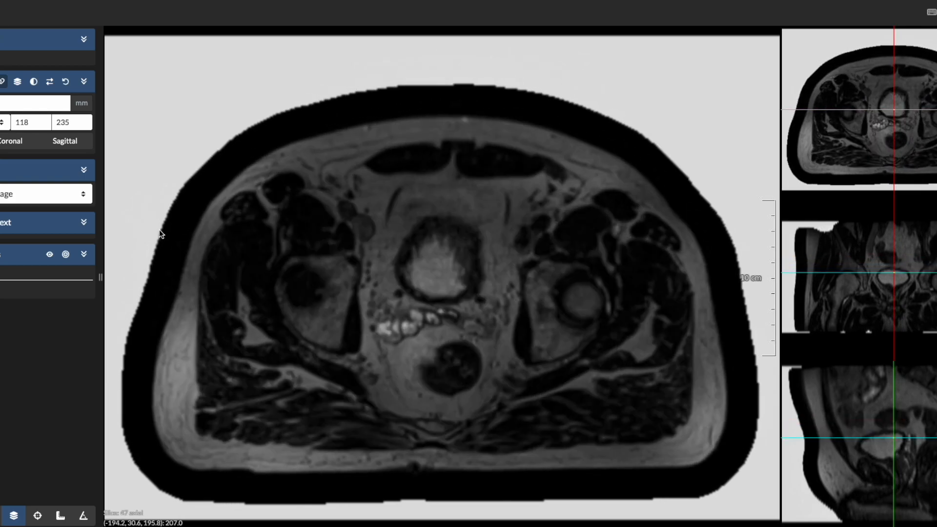
{"action": "scroll", "coordinate": [159, 229], "scroll_direction": "down", "scroll_amount": 20}
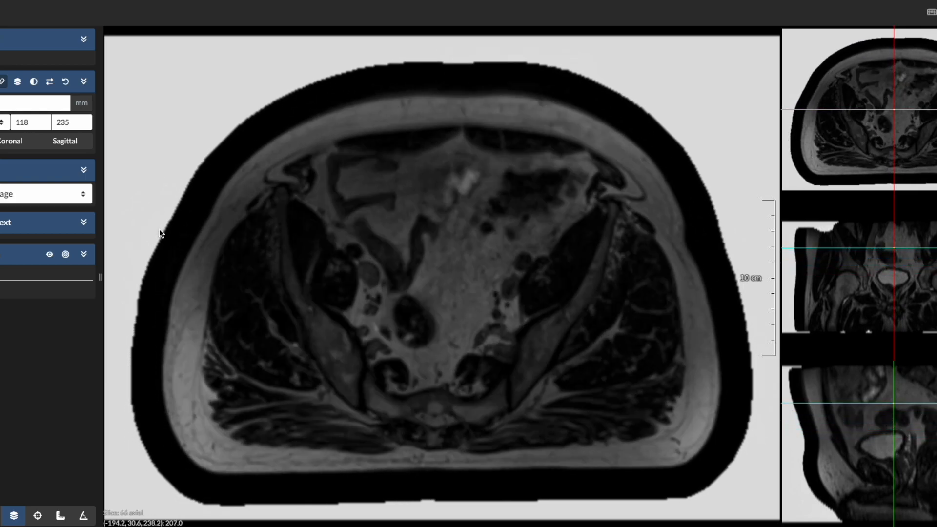
{"action": "scroll", "coordinate": [159, 229], "scroll_direction": "down", "scroll_amount": 10}
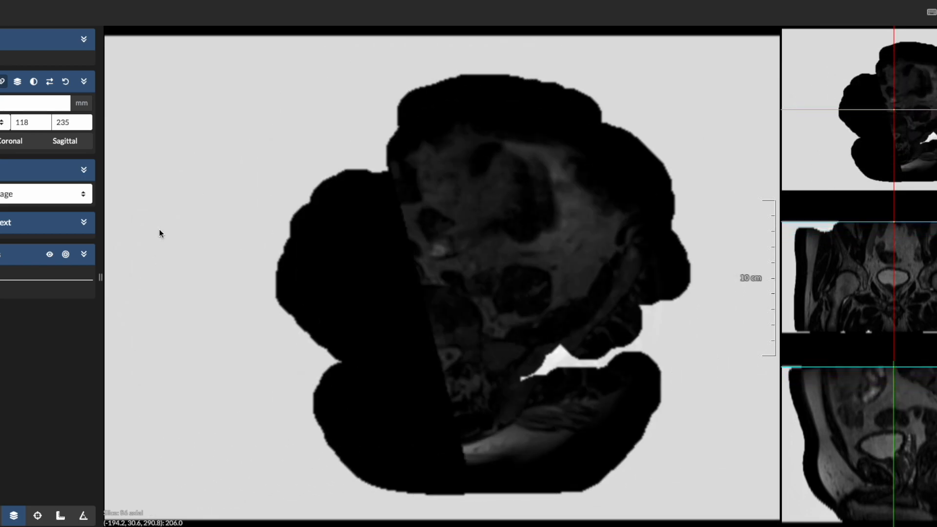
Leave the viewer, go to the SynthRAD2023 challenge and open its submission page for Preliminary test Task1 - MRI.
{"action": "scroll", "coordinate": [159, 230], "scroll_direction": "up", "scroll_amount": 15}
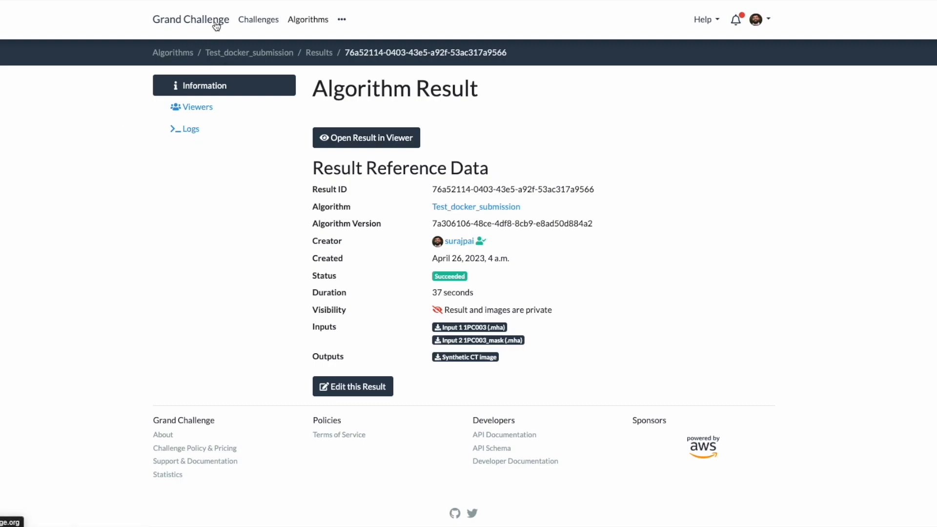
{"action": "left_click", "coordinate": [254, 24]}
{"action": "left_click", "coordinate": [533, 342]}
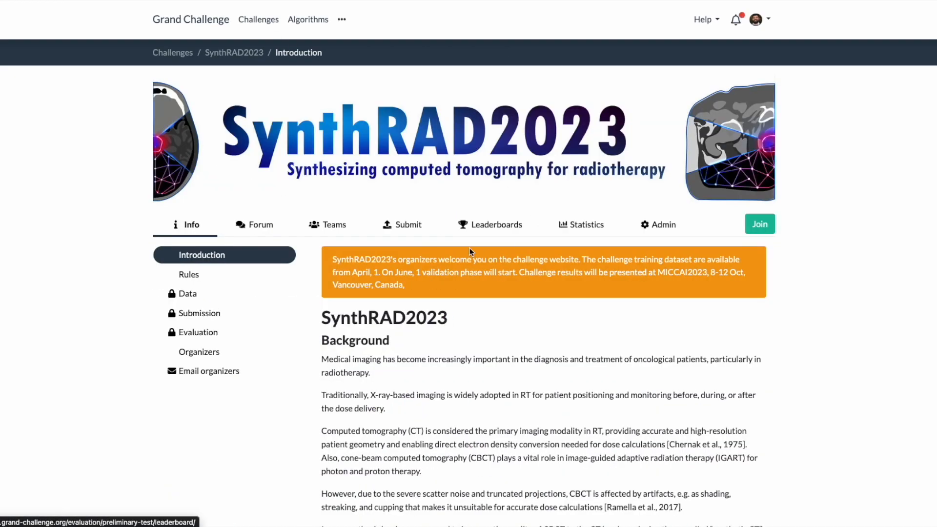
{"action": "left_click", "coordinate": [402, 226]}
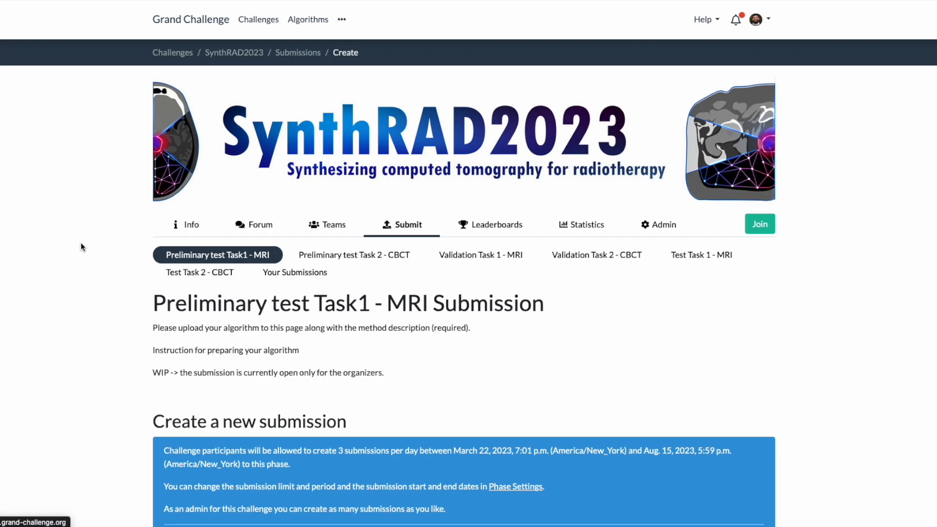
Create a new submission for the Preliminary test Task1 - MRI phase using the Test_docker_submission algorithm and save it.
{"action": "scroll", "coordinate": [83, 244], "scroll_direction": "down", "scroll_amount": 6}
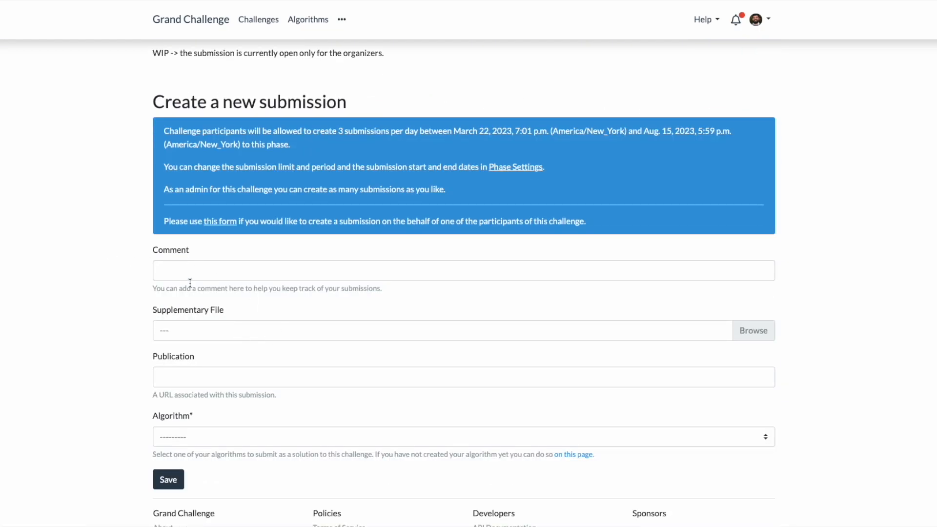
{"action": "scroll", "coordinate": [192, 273], "scroll_direction": "down", "scroll_amount": 2}
{"action": "left_click", "coordinate": [204, 314]}
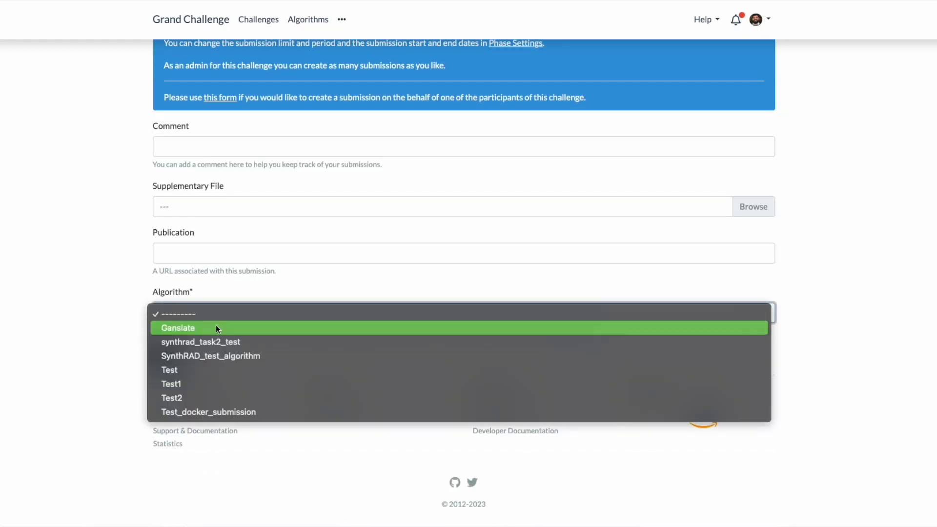
{"action": "left_click", "coordinate": [232, 411]}
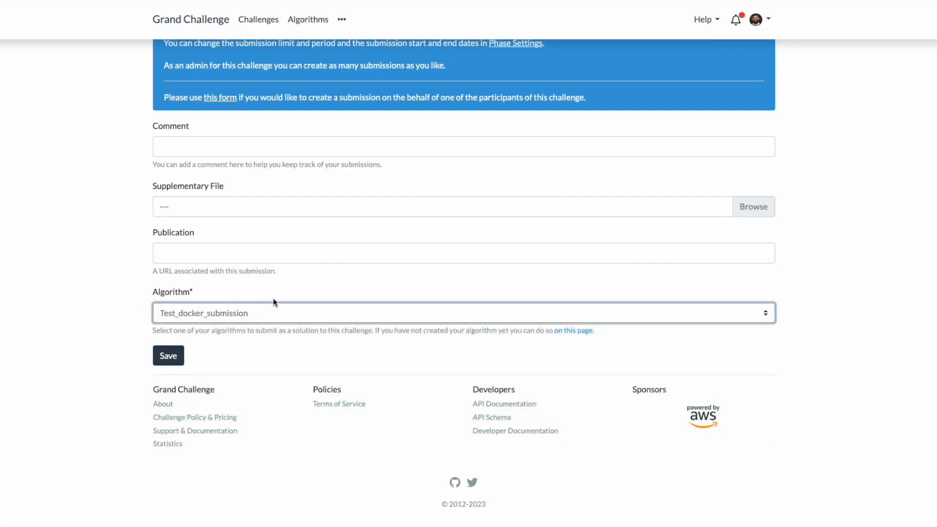
{"action": "left_click", "coordinate": [222, 314]}
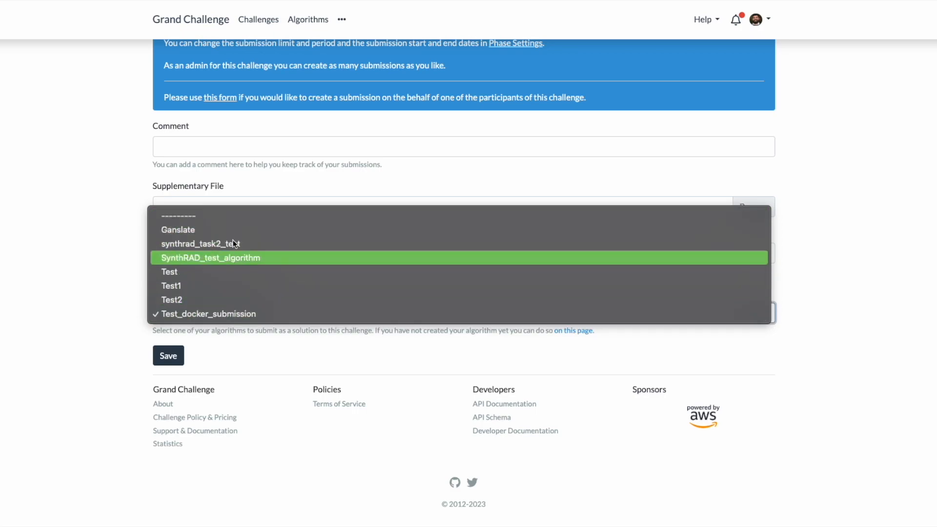
{"action": "left_click", "coordinate": [213, 313]}
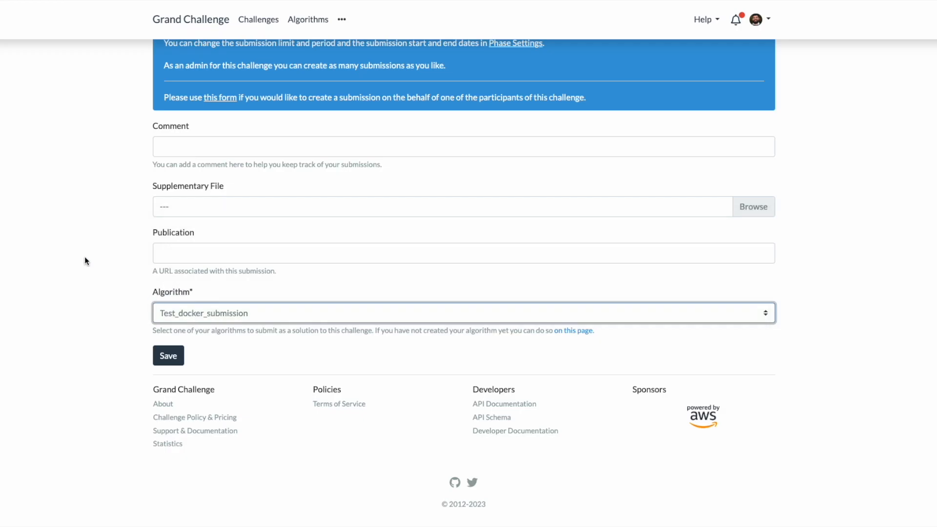
{"action": "left_click", "coordinate": [175, 359]}
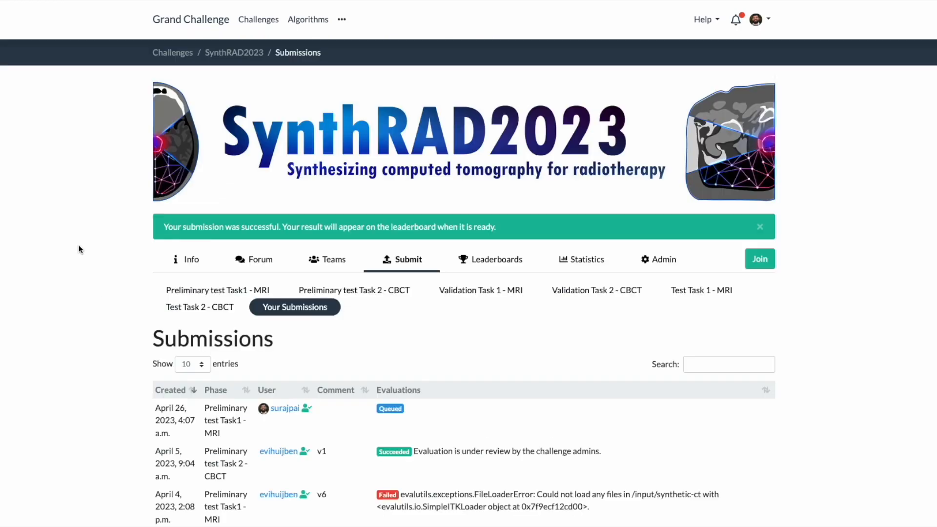
Reload the submissions list and check the evaluation status of the new submission.
{"action": "scroll", "coordinate": [93, 244], "scroll_direction": "down", "scroll_amount": 3}
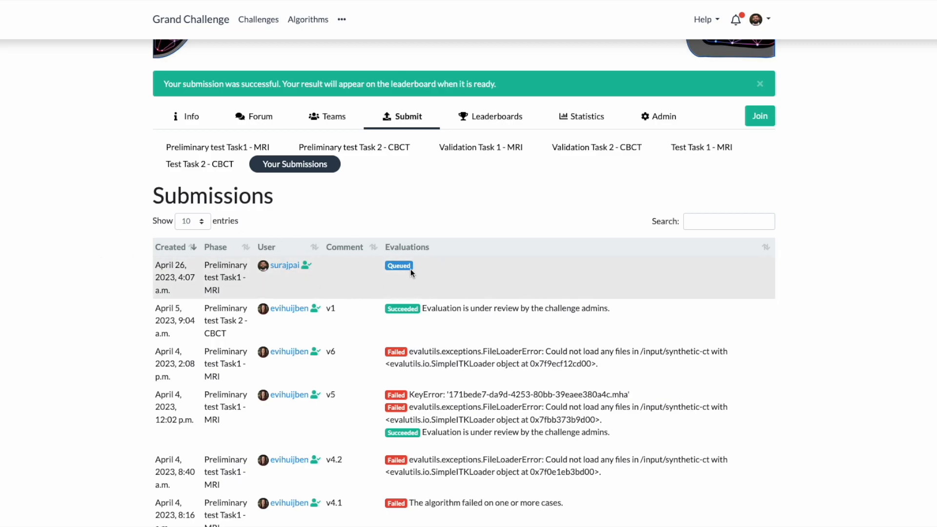
{"action": "right_click", "coordinate": [428, 197]}
{"action": "left_click", "coordinate": [443, 228]}
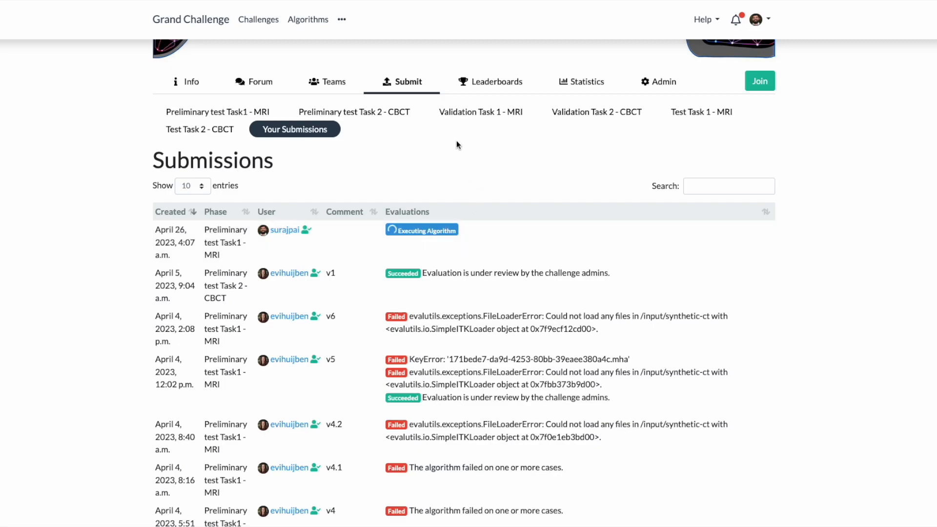
{"action": "scroll", "coordinate": [479, 169], "scroll_direction": "up", "scroll_amount": 2}
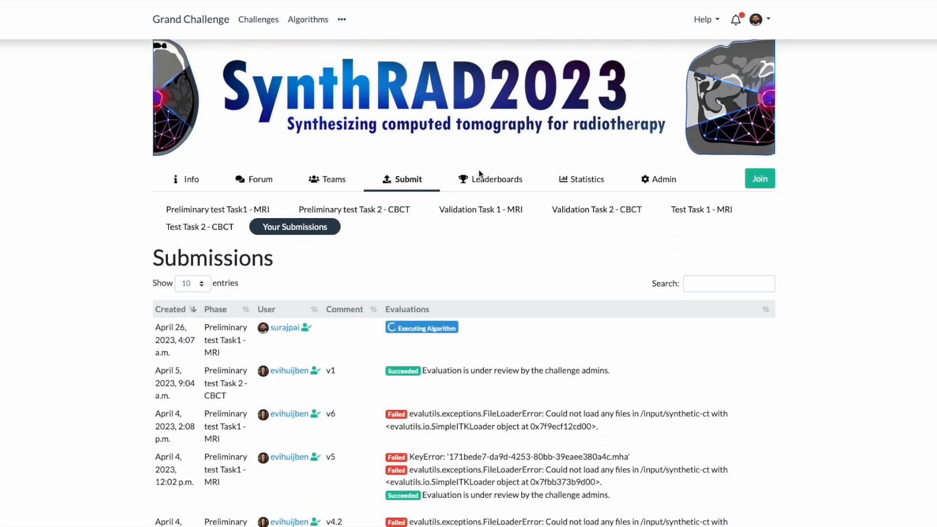
{"action": "scroll", "coordinate": [479, 169], "scroll_direction": "up", "scroll_amount": 1}
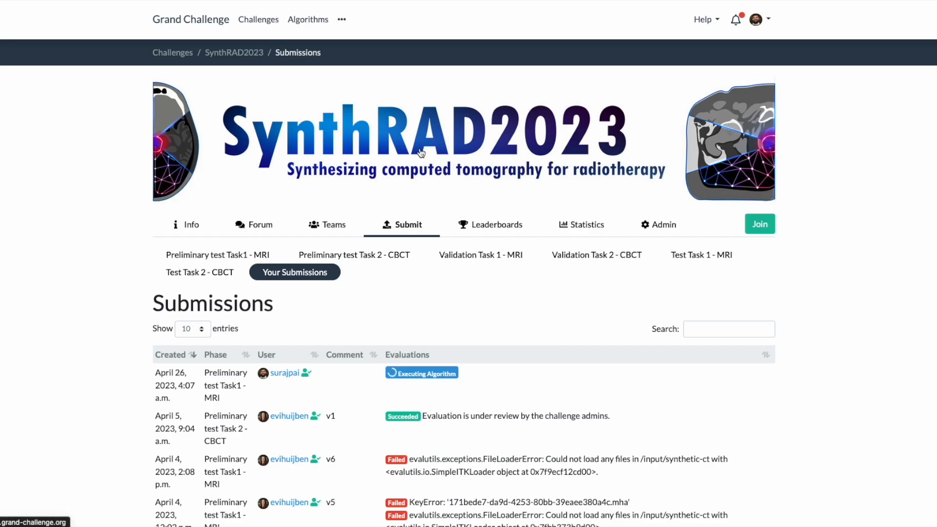